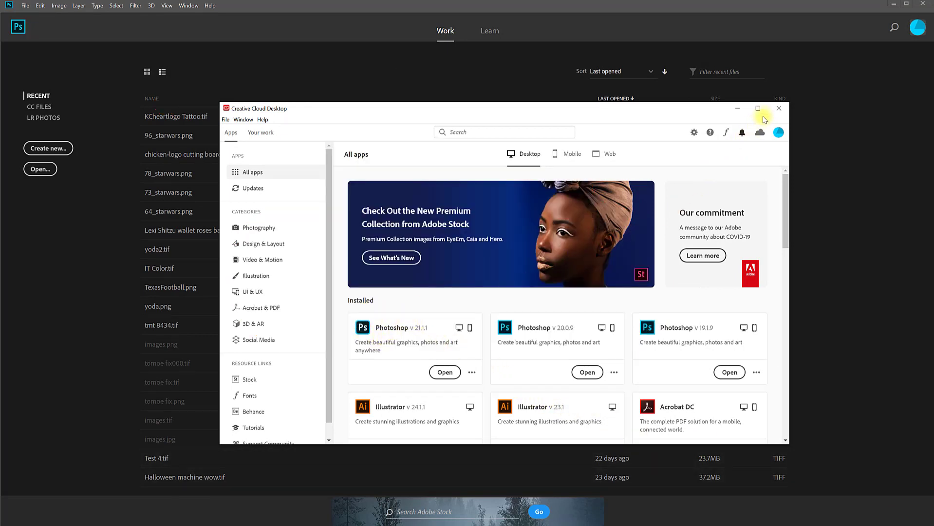
Close the Creative Cloud Desktop window to reveal Photoshop's recent-files Home screen
{"action": "left_click", "coordinate": [779, 109]}
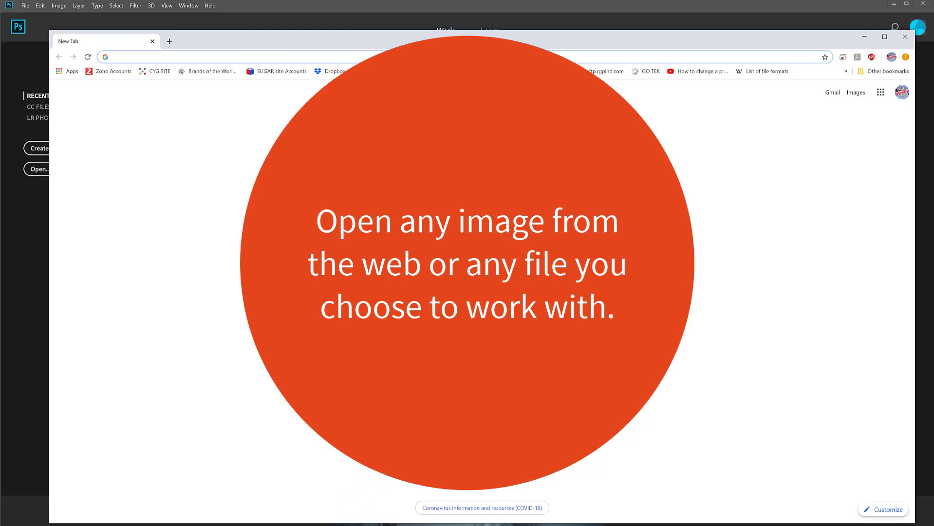
Search Google Images for hearts and preview the pink anatomical heart from theheartradio.org
{"action": "left_click", "coordinate": [426, 218]}
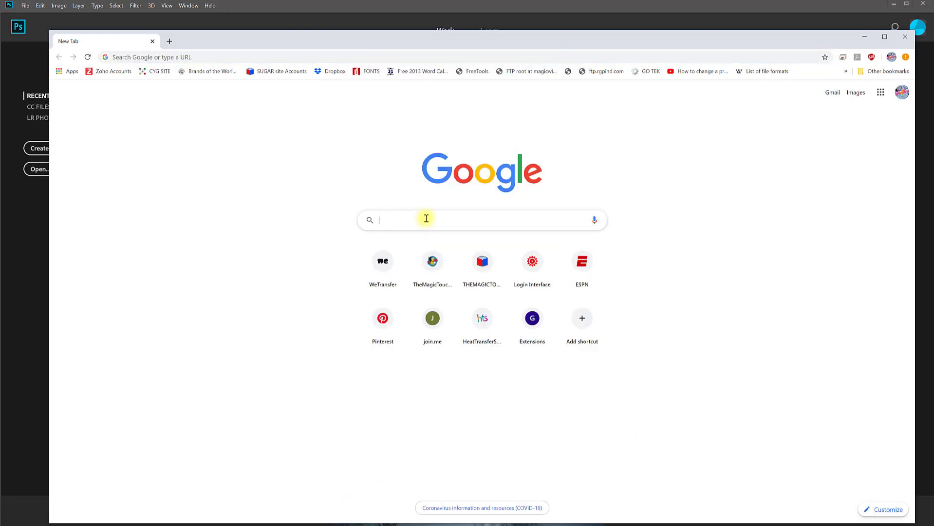
{"action": "type", "text": "im"}
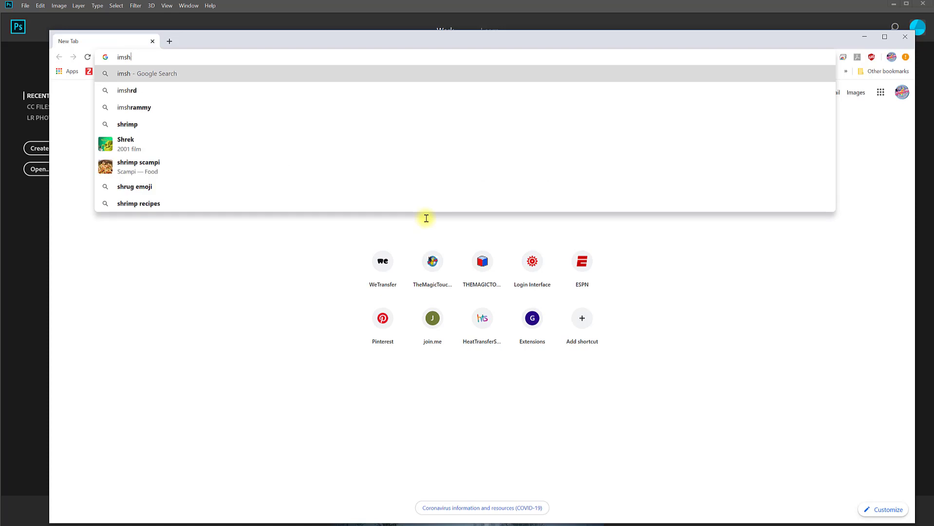
{"action": "type", "text": "ag"}
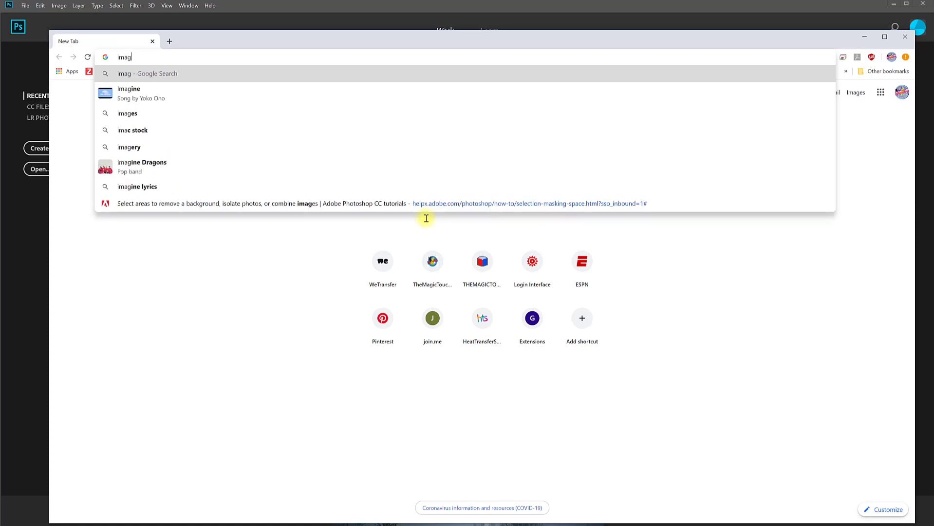
{"action": "type", "text": "es"}
{"action": "key", "text": "Return"}
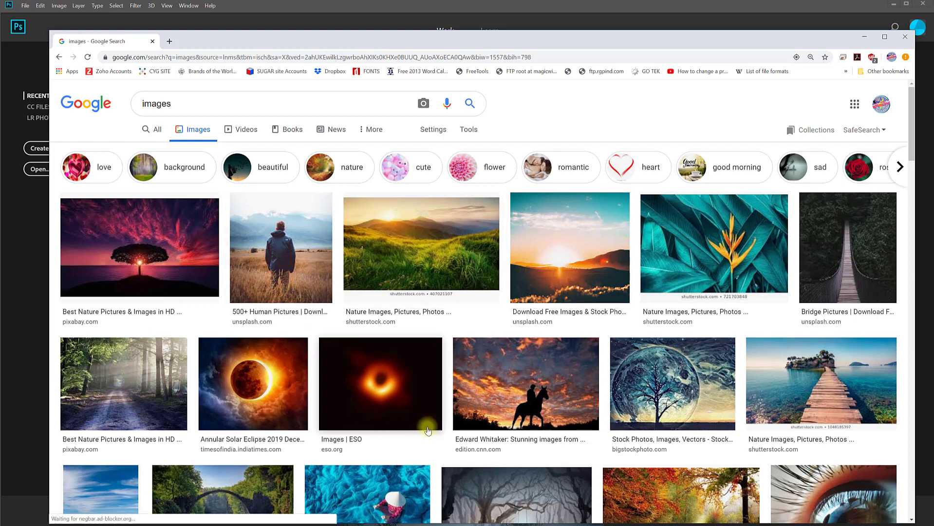
{"action": "scroll", "coordinate": [425, 426], "scroll_direction": "down", "scroll_amount": 2}
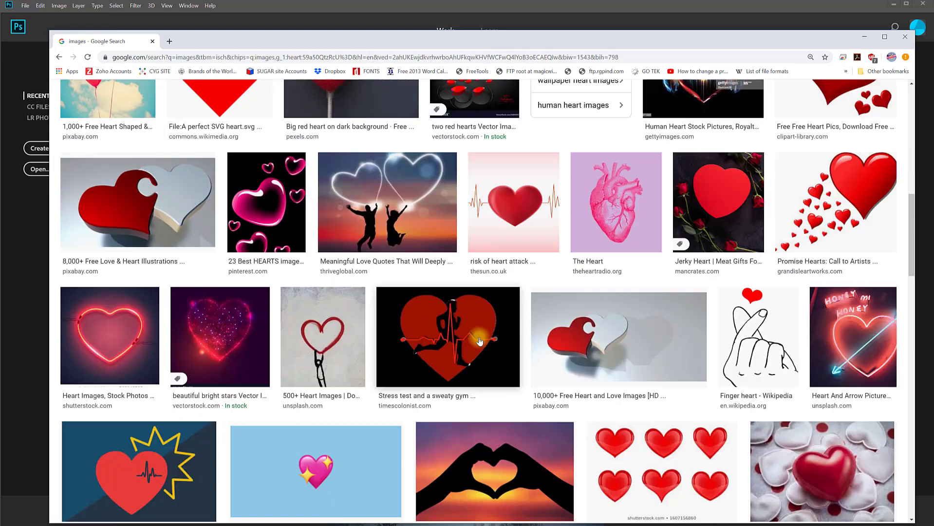
{"action": "scroll", "coordinate": [516, 336], "scroll_direction": "up", "scroll_amount": 1}
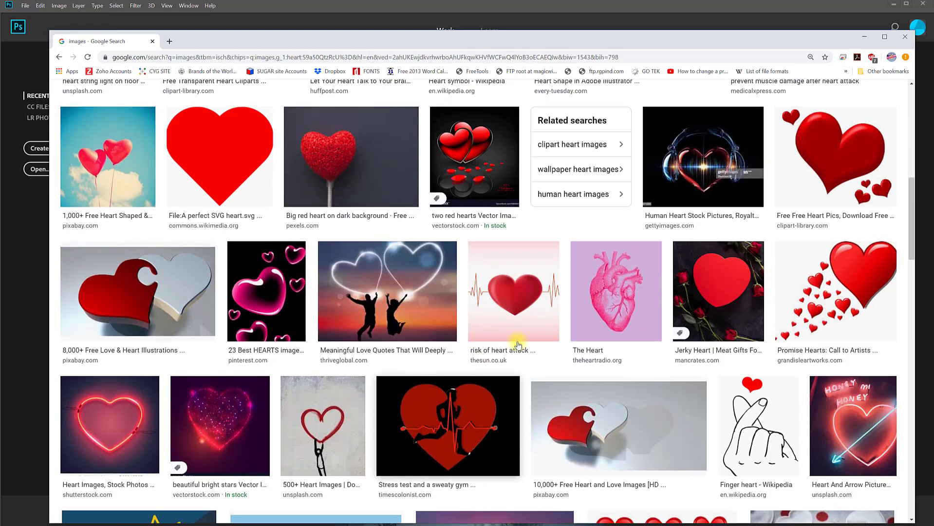
{"action": "left_click", "coordinate": [625, 322]}
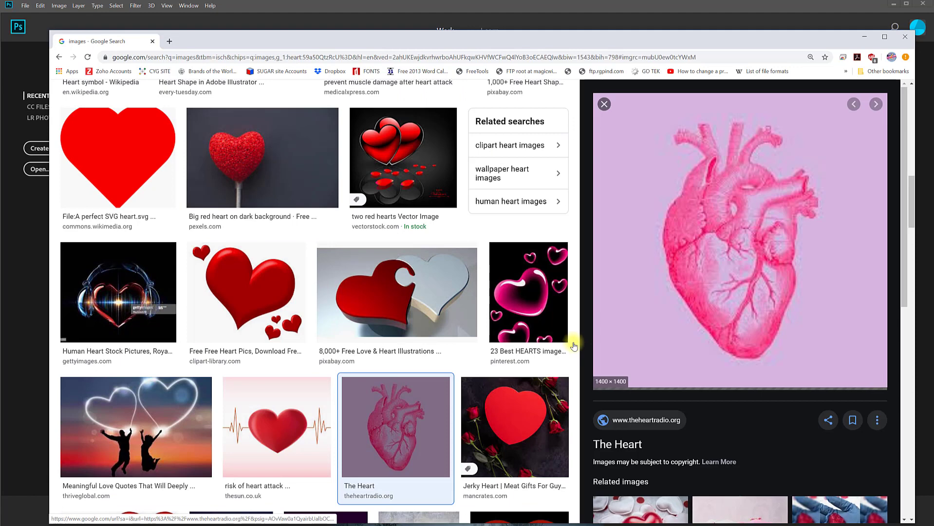
Save the previewed heart image to the Desktop as TEST.jpg
{"action": "right_click", "coordinate": [633, 287]}
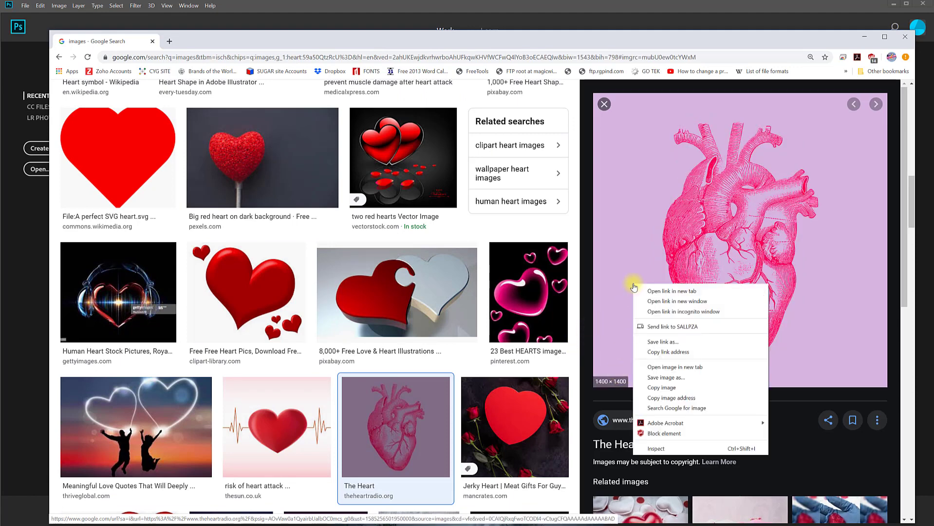
{"action": "left_click", "coordinate": [668, 377]}
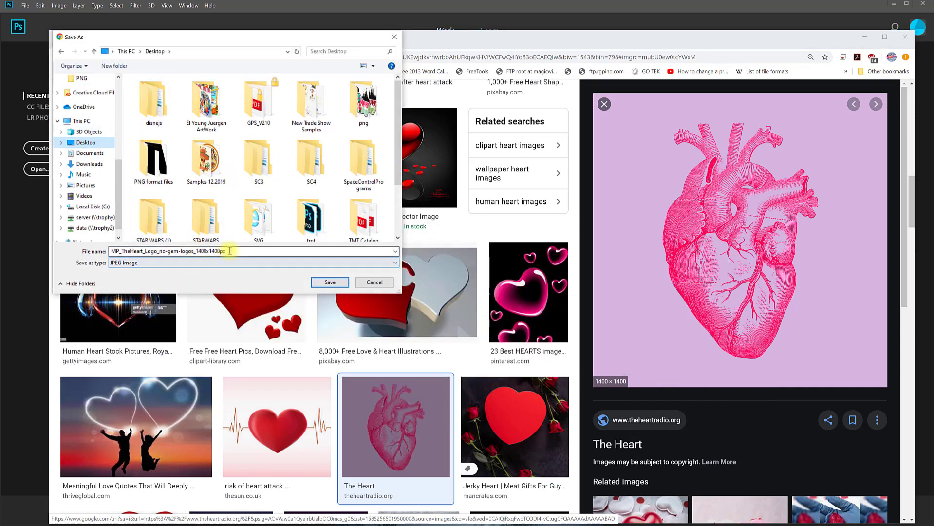
{"action": "left_click_drag", "start_coordinate": [225, 251], "coordinate": [112, 250]}
{"action": "type", "text": "TEST"}
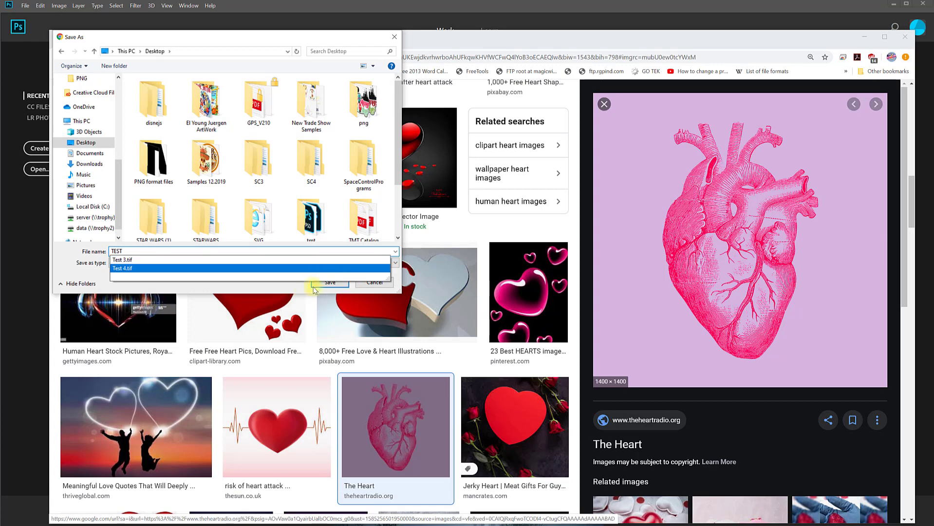
{"action": "left_click", "coordinate": [276, 292]}
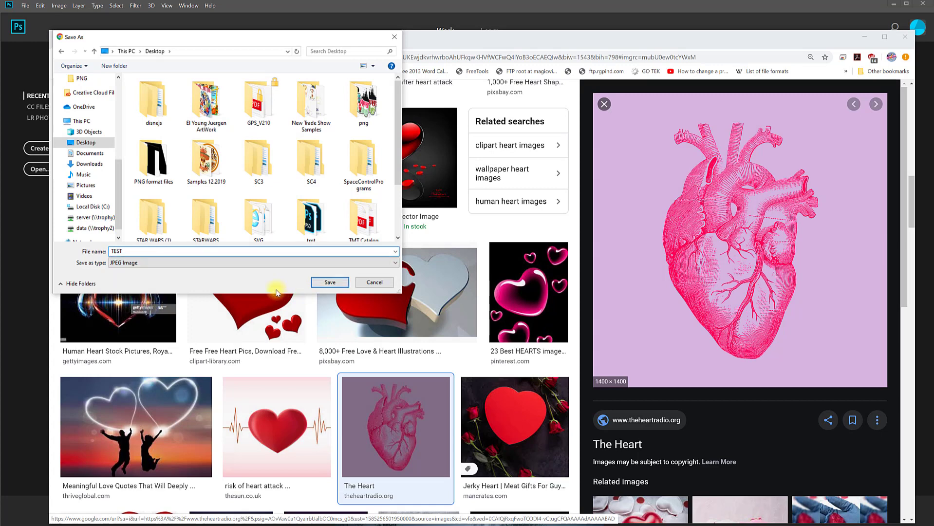
{"action": "left_click", "coordinate": [319, 282]}
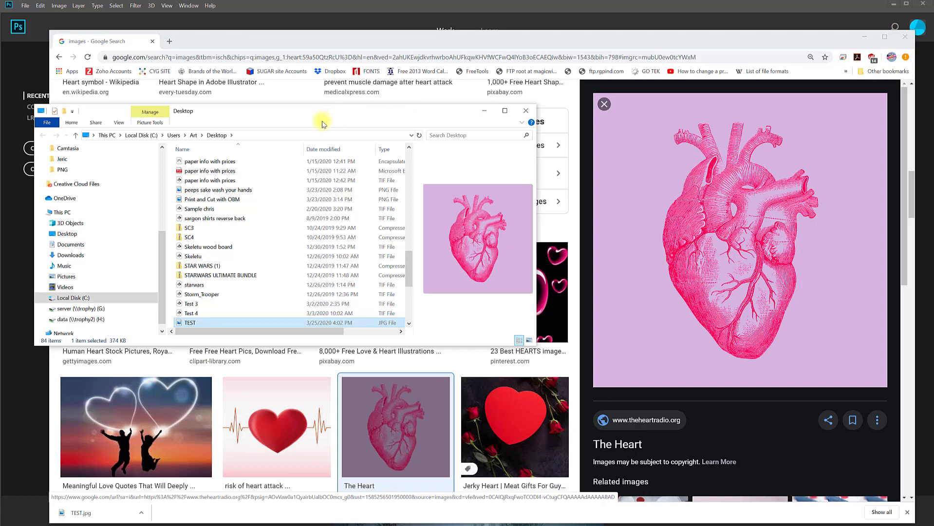
Drag TEST.jpg from File Explorer into Photoshop, minimising Chrome and Explorer
{"action": "left_click_drag", "start_coordinate": [321, 111], "coordinate": [523, 124]}
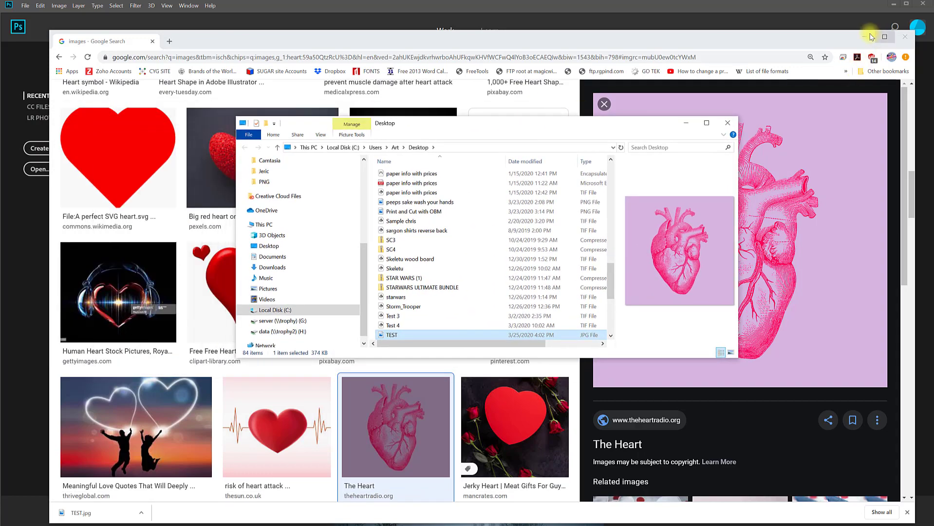
{"action": "left_click", "coordinate": [866, 36]}
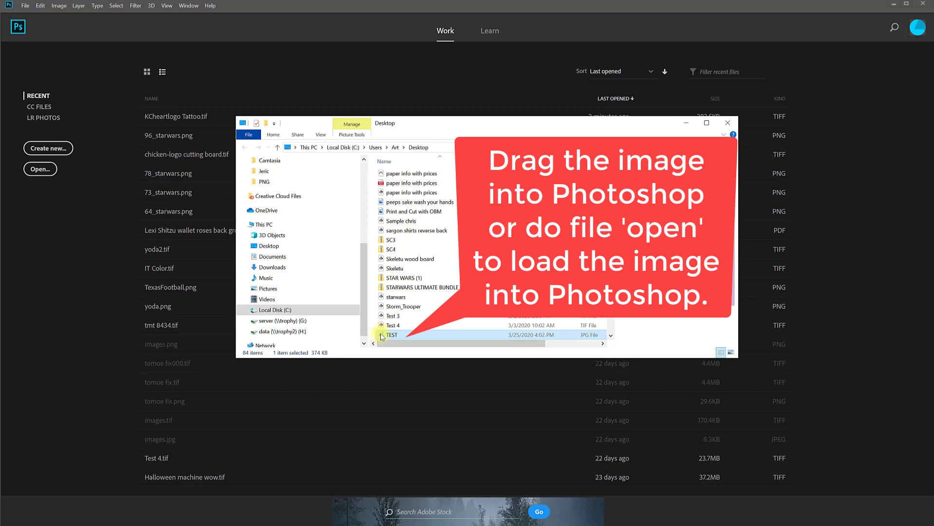
{"action": "left_click_drag", "start_coordinate": [381, 336], "coordinate": [98, 372]}
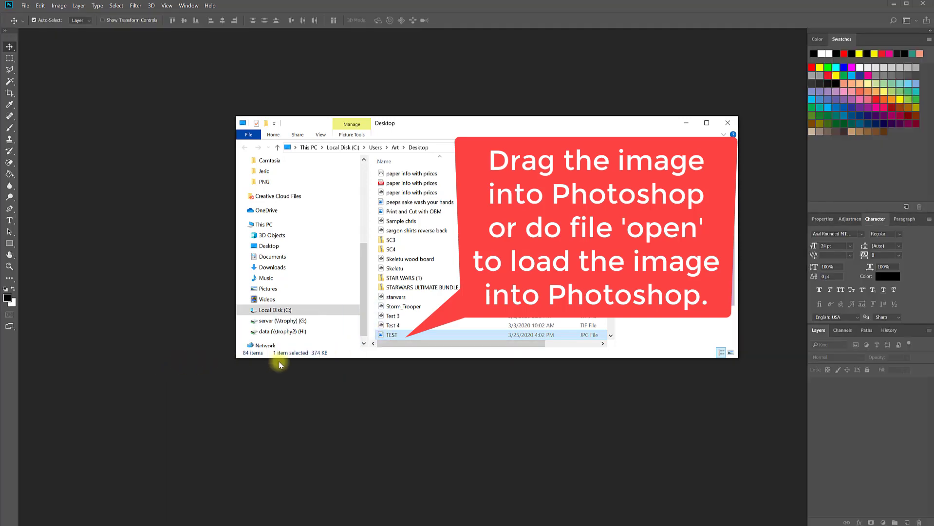
{"action": "left_click", "coordinate": [686, 124]}
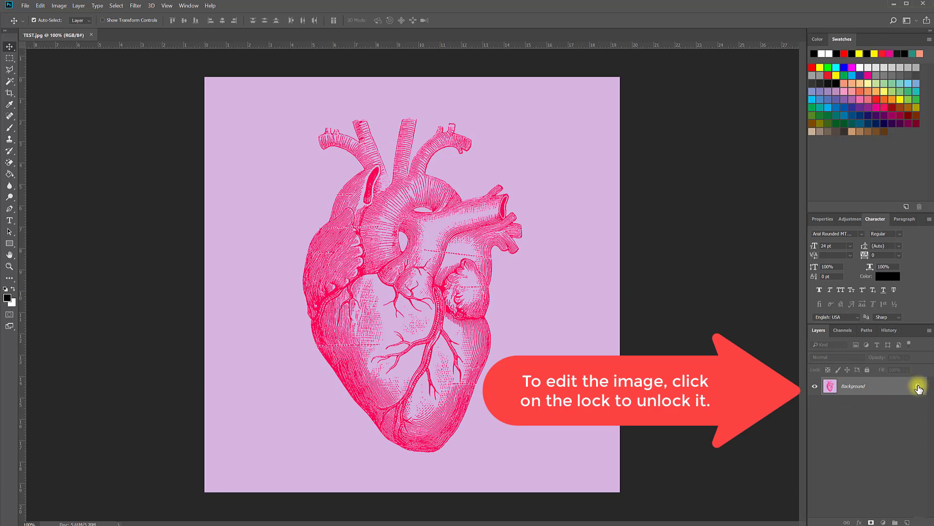
Unlock the Background layer and set the image size to 10 × 10 inches at 300 ppi
{"action": "left_click", "coordinate": [919, 388]}
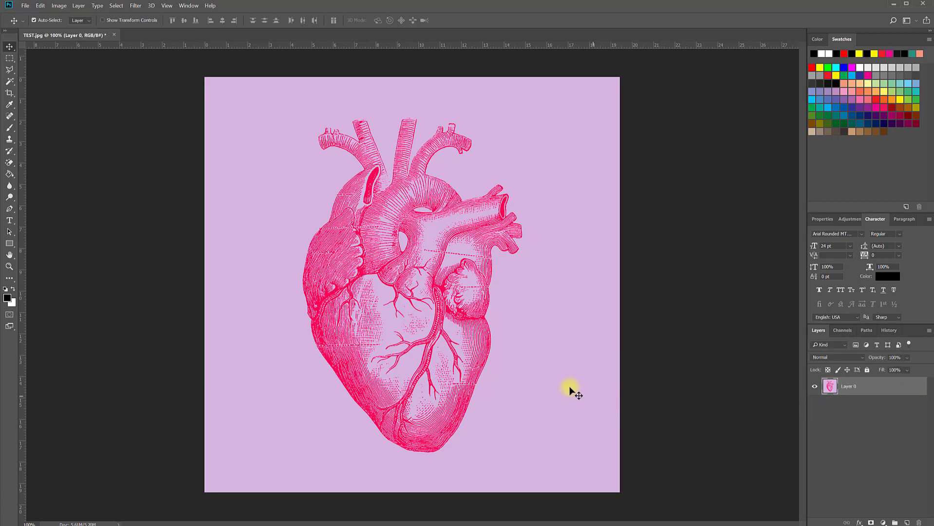
{"action": "left_click", "coordinate": [59, 5]}
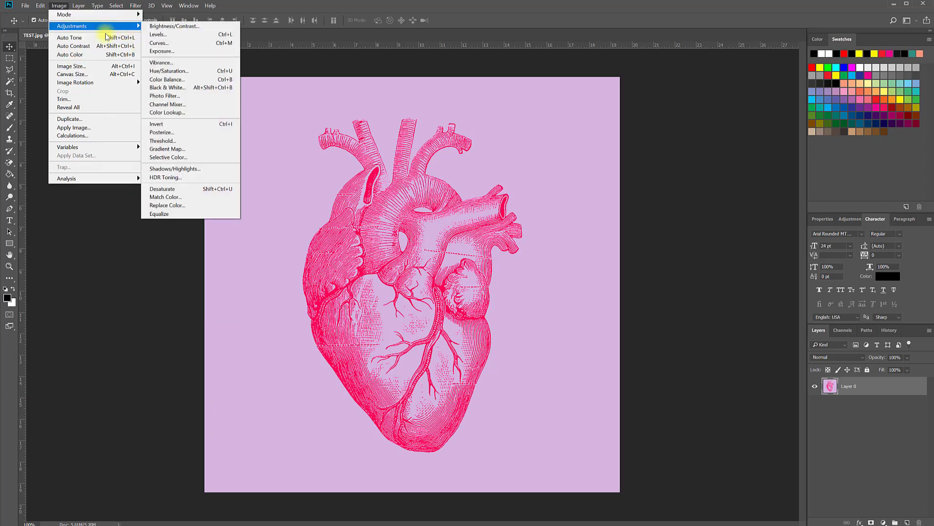
{"action": "left_click", "coordinate": [83, 69]}
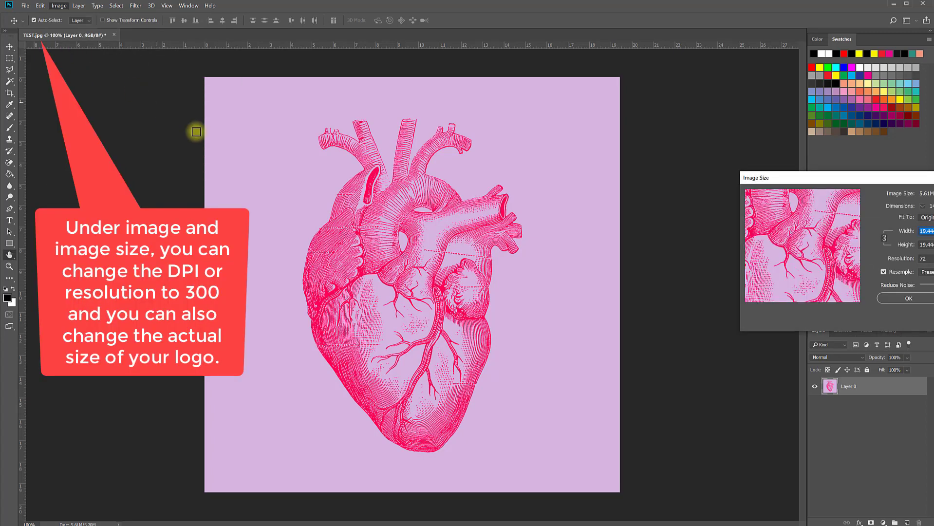
{"action": "mouse_move", "coordinate": [805, 181]}
{"action": "left_mouse_down"}
{"action": "mouse_move", "coordinate": [606, 189]}
{"action": "mouse_move", "coordinate": [586, 261]}
{"action": "left_mouse_up"}
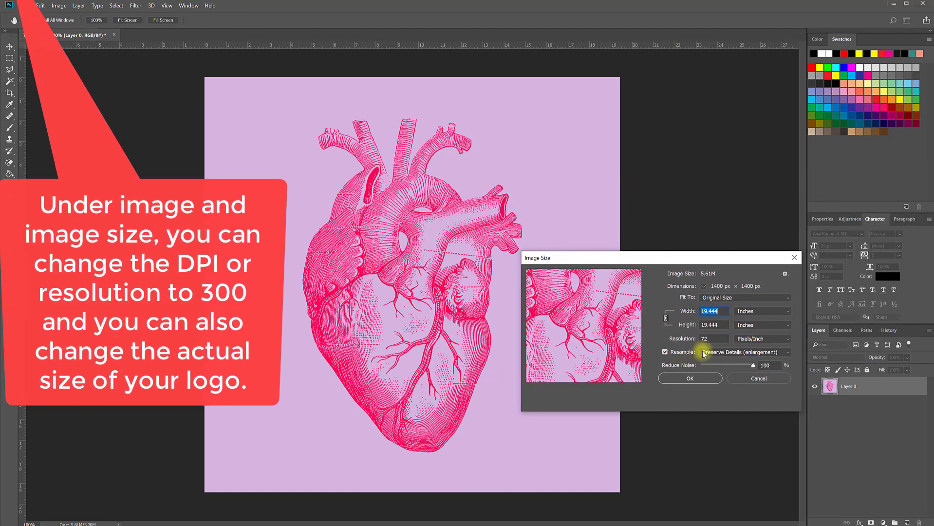
{"action": "double_click", "coordinate": [707, 339]}
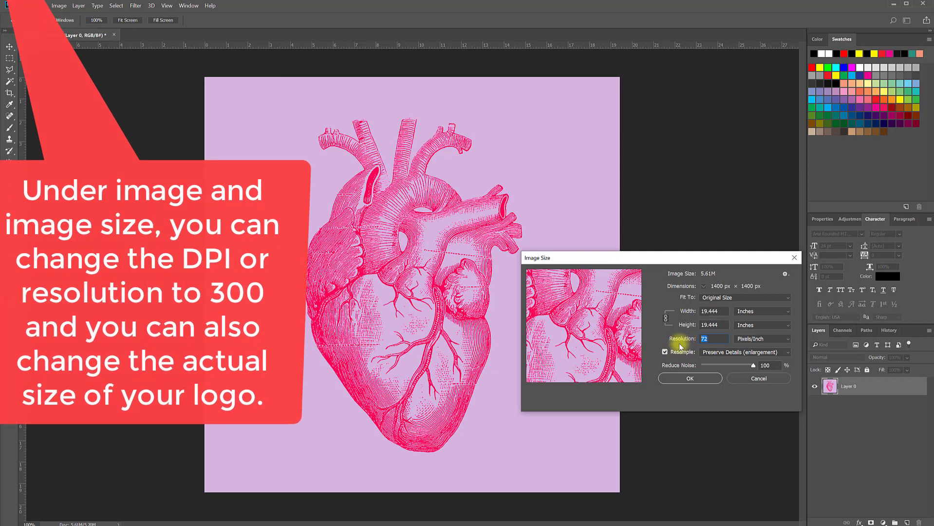
{"action": "type", "text": "300"}
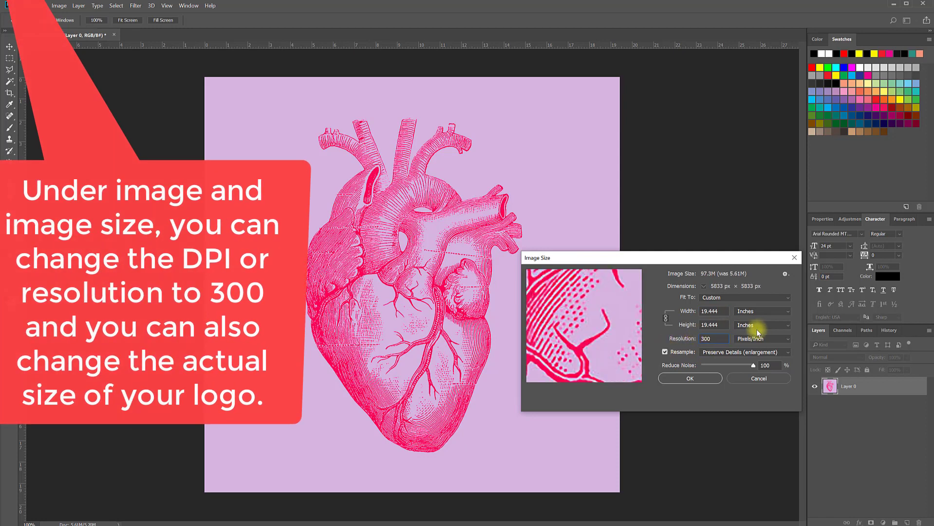
{"action": "double_click", "coordinate": [722, 325]}
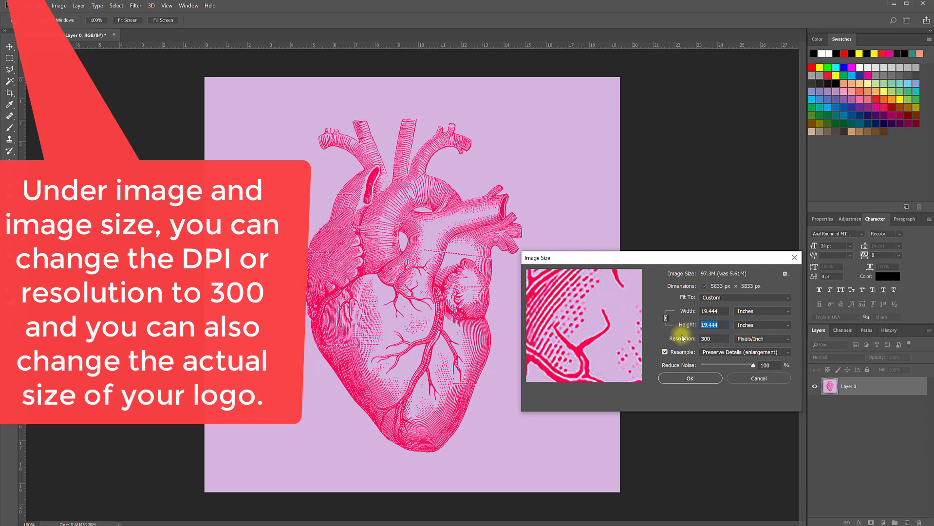
{"action": "type", "text": "10"}
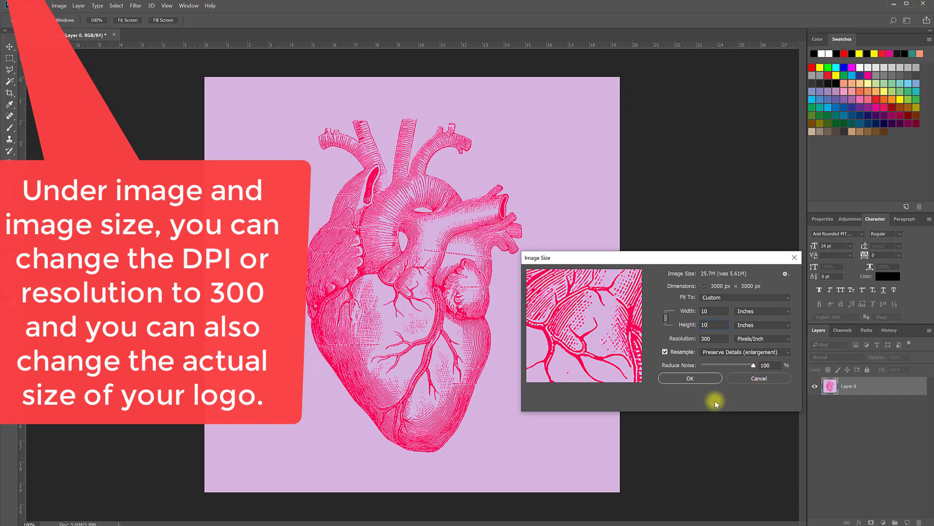
{"action": "left_click", "coordinate": [682, 383]}
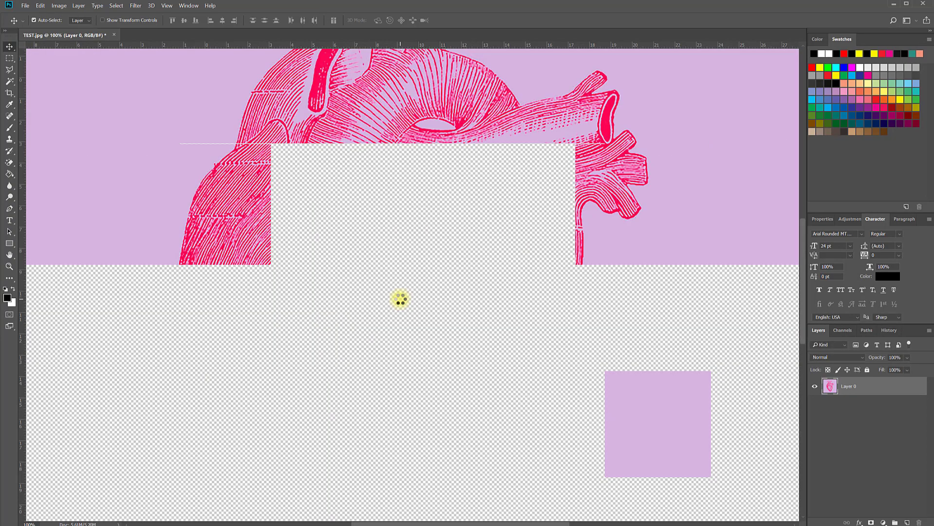
{"action": "key", "text": "ctrl+minus"}
{"action": "key", "text": "ctrl+minus"}
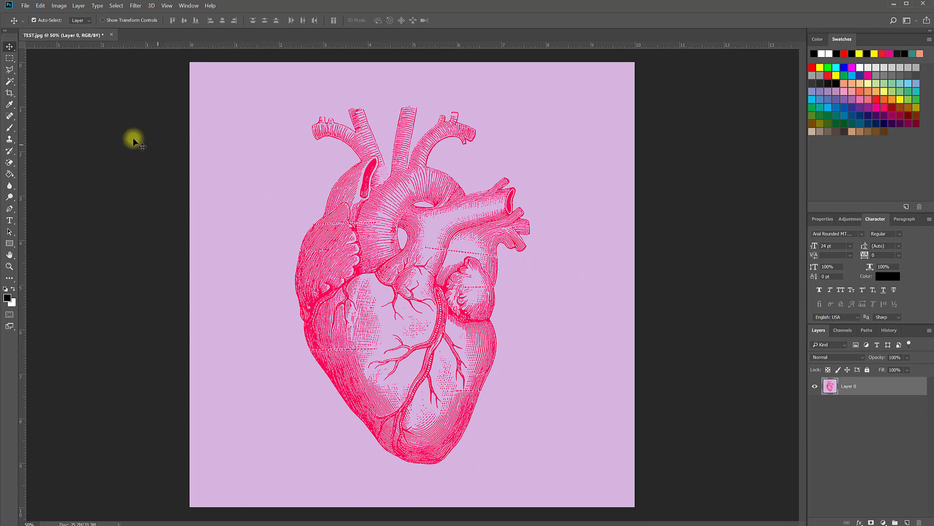
{"action": "left_click", "coordinate": [8, 81]}
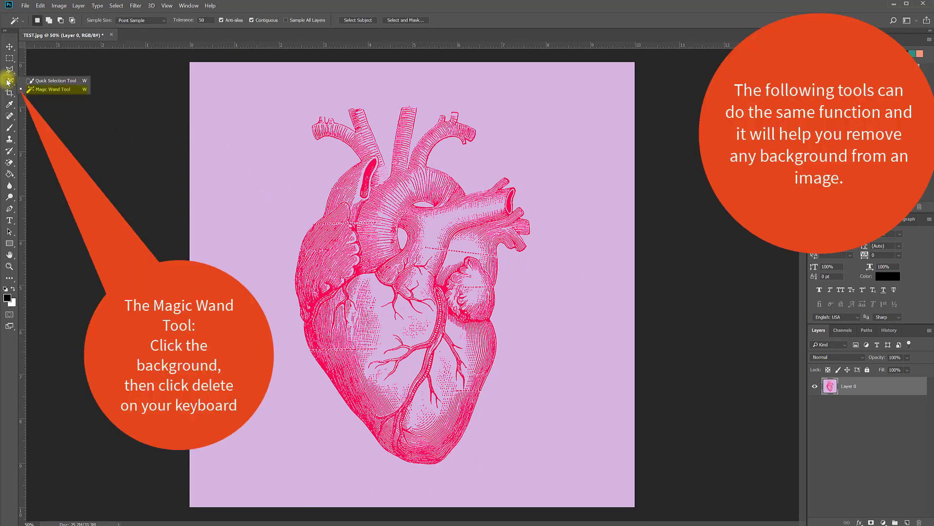
{"action": "left_click", "coordinate": [39, 90]}
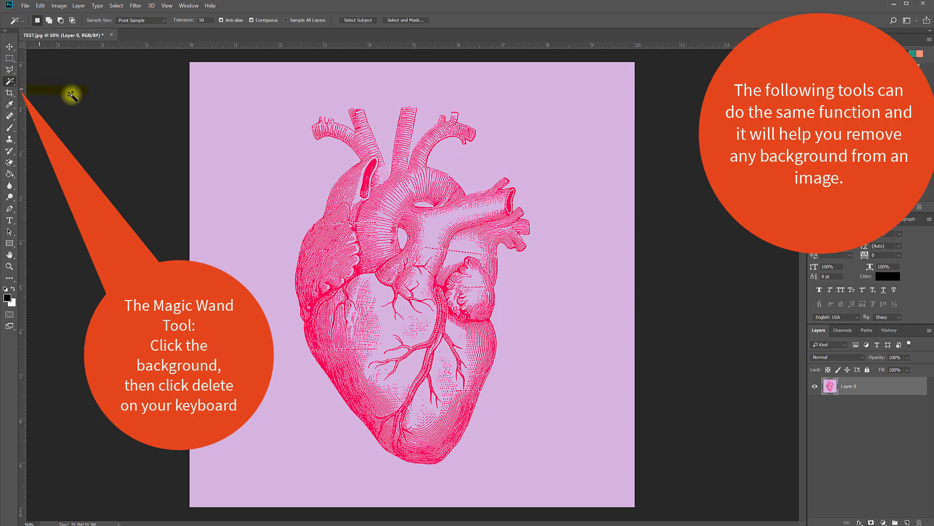
{"action": "left_click", "coordinate": [258, 194]}
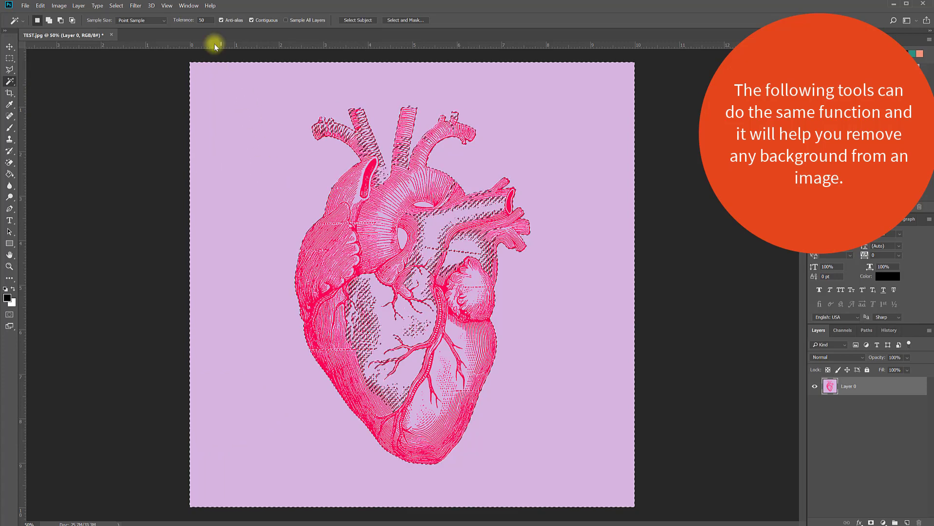
{"action": "left_click", "coordinate": [176, 24]}
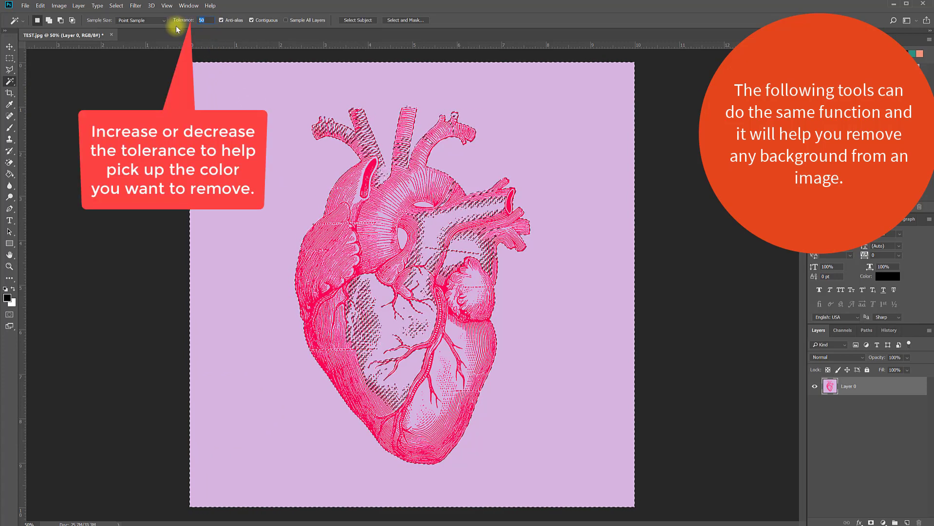
{"action": "key", "text": "ctrl+d"}
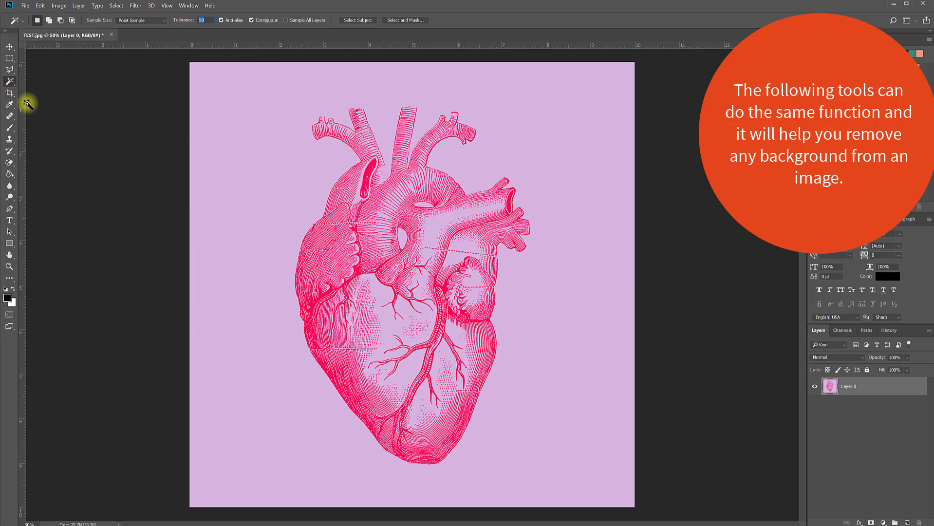
Try erasing the lavender background with the Magic Eraser Tool, then undo the erase
{"action": "left_click", "coordinate": [11, 163]}
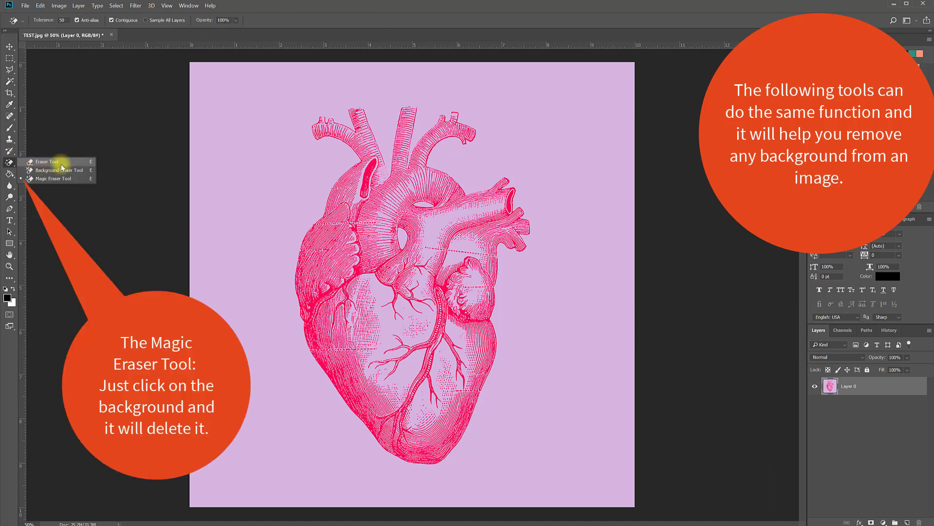
{"action": "left_click", "coordinate": [61, 179]}
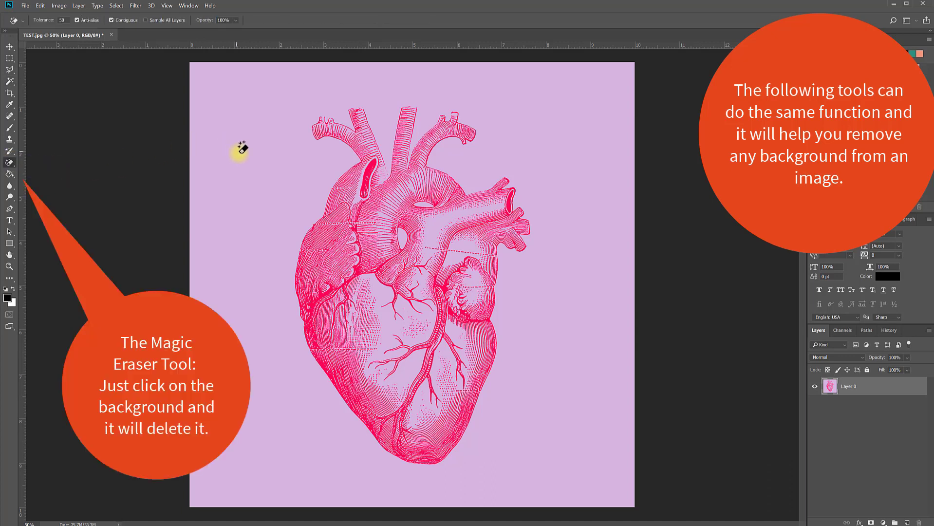
{"action": "left_click", "coordinate": [261, 178]}
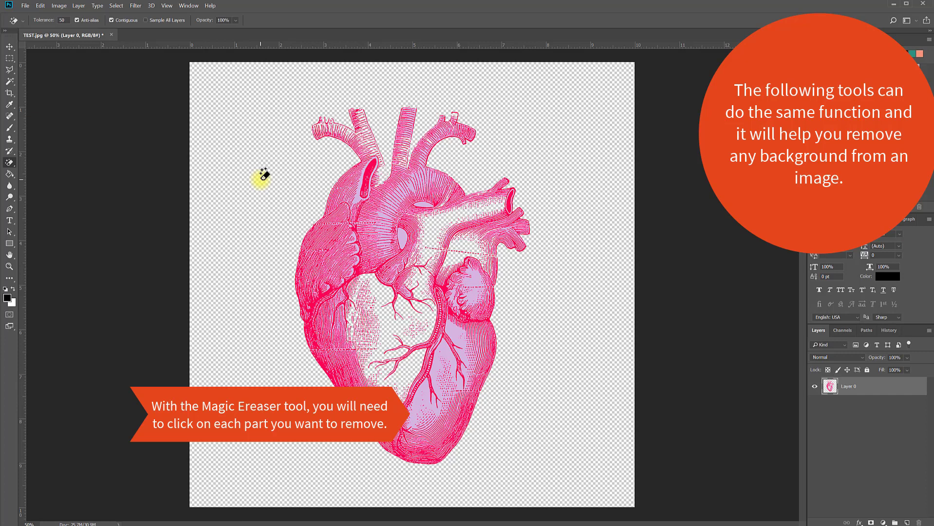
{"action": "left_click", "coordinate": [40, 6]}
{"action": "left_click", "coordinate": [46, 16]}
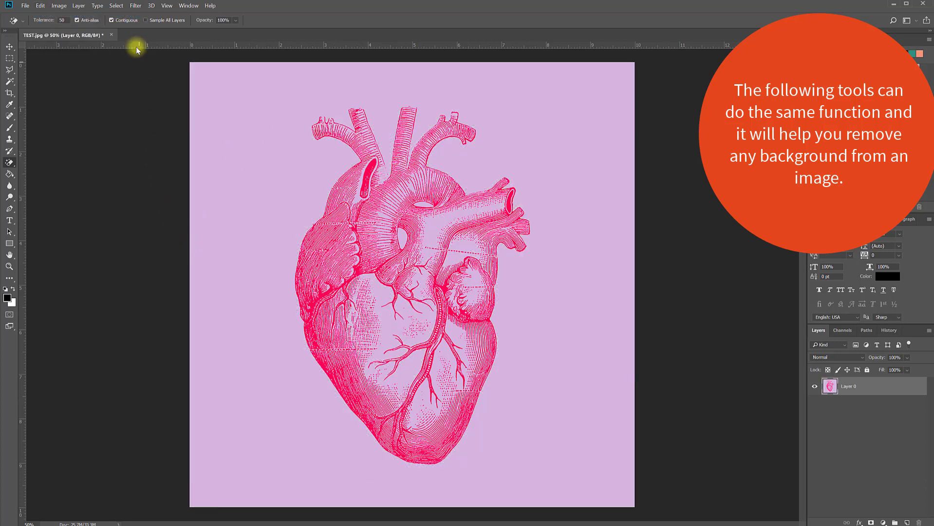
{"action": "left_click", "coordinate": [118, 6]}
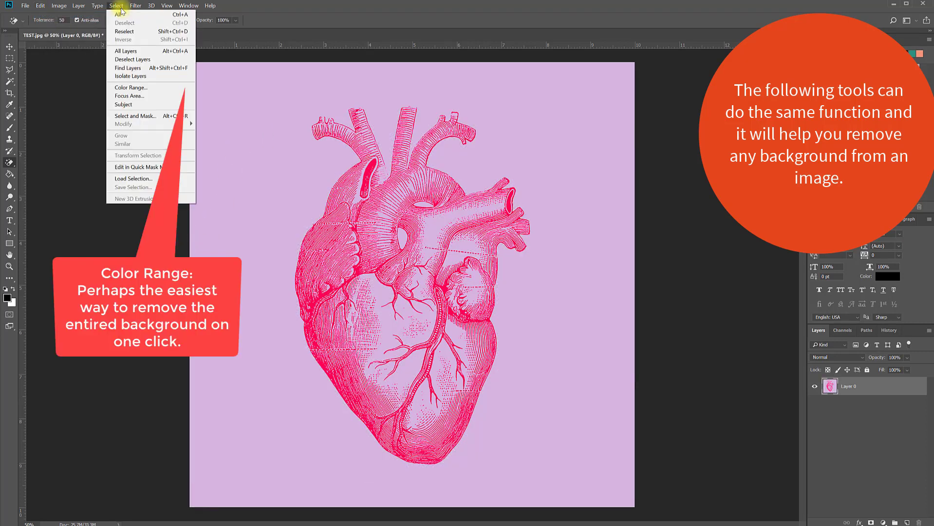
Use Color Range at fuzziness 200, sampling the heart's pink, to select the heart
{"action": "left_click", "coordinate": [150, 88]}
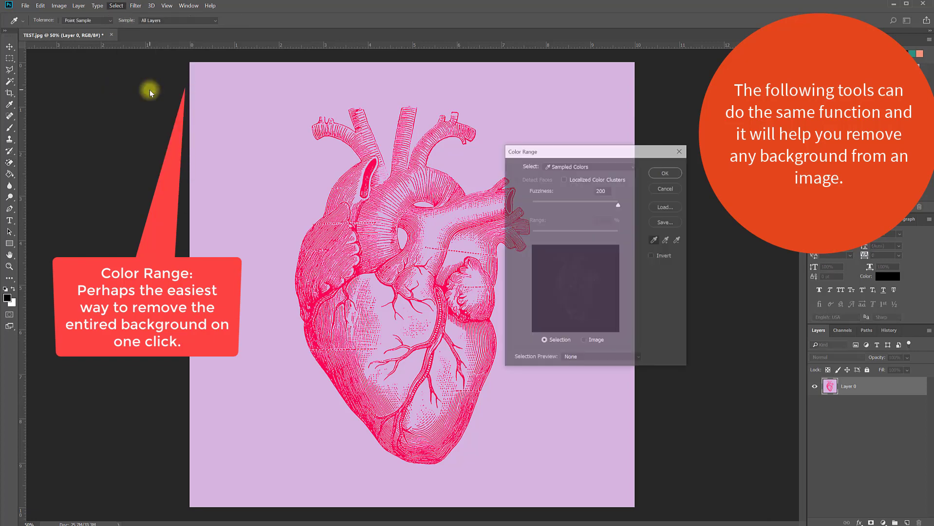
{"action": "left_click", "coordinate": [375, 173]}
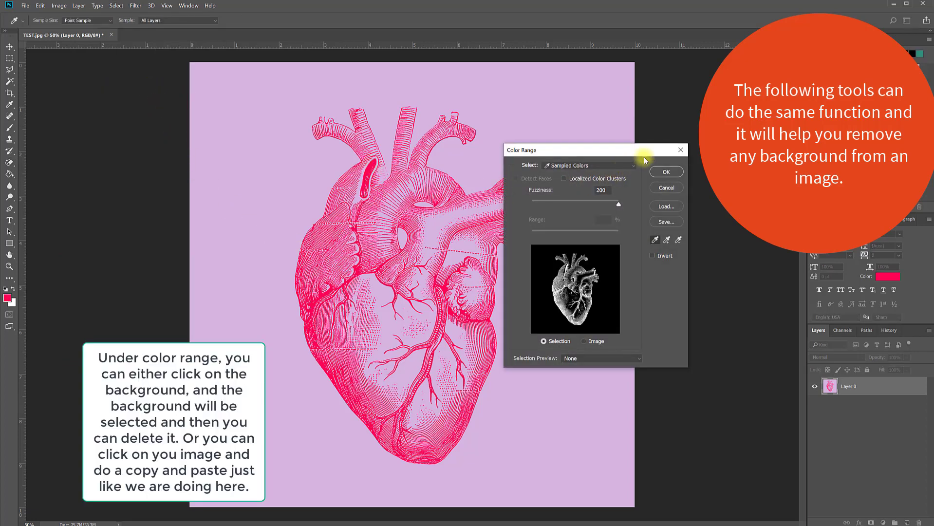
{"action": "left_click", "coordinate": [656, 170]}
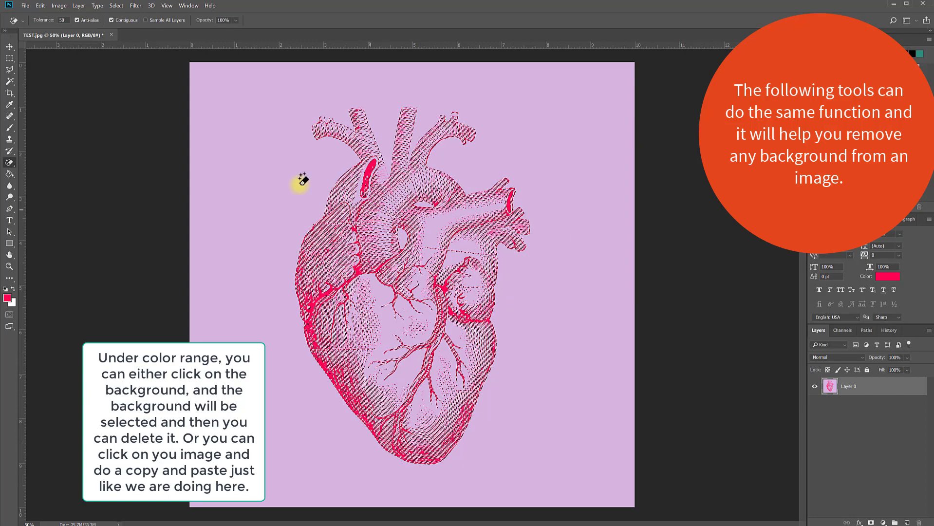
Copy and paste the selected heart onto Layer 1, then hide lavender Layer 0
{"action": "left_click", "coordinate": [41, 6]}
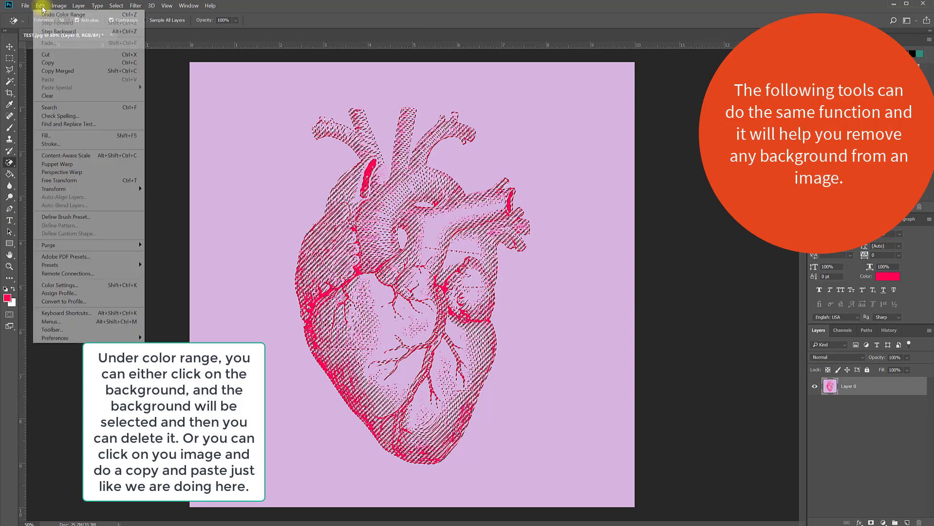
{"action": "left_click", "coordinate": [53, 64]}
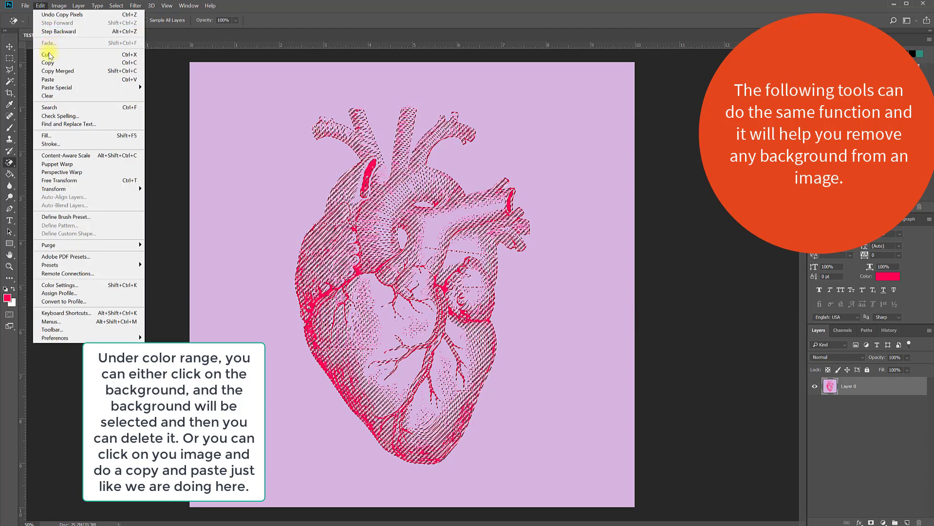
{"action": "left_click", "coordinate": [48, 79]}
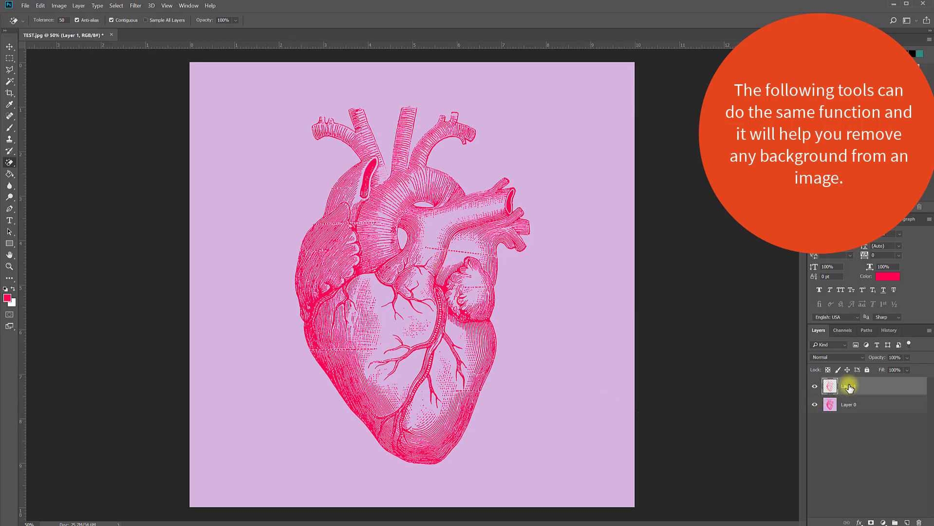
{"action": "left_click", "coordinate": [815, 405]}
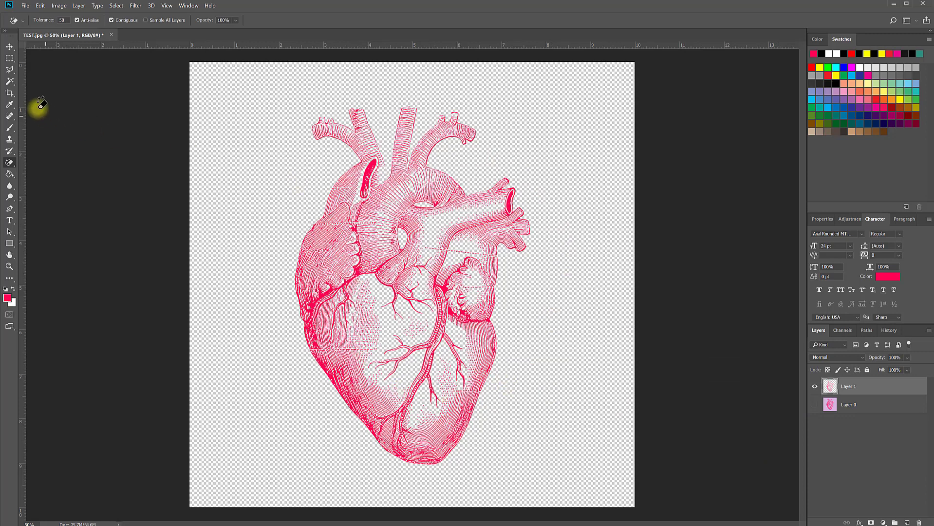
With the Move tool active, apply Image > Trim to cut the canvas to the heart
{"action": "left_click", "coordinate": [9, 47]}
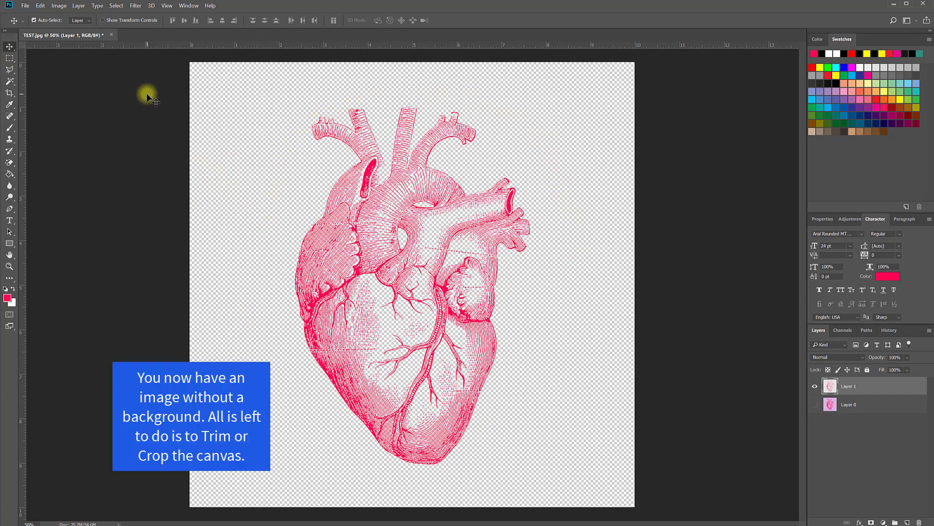
{"action": "left_click", "coordinate": [41, 6]}
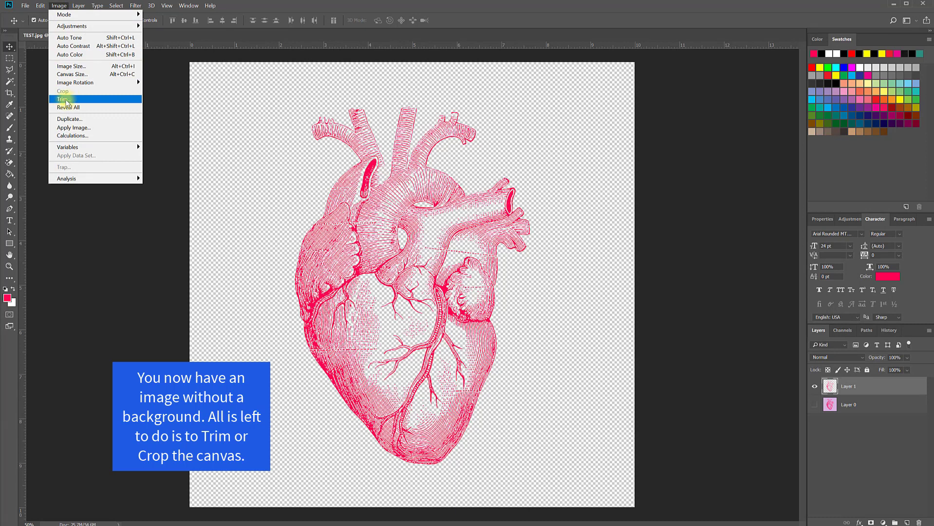
{"action": "left_click", "coordinate": [65, 100]}
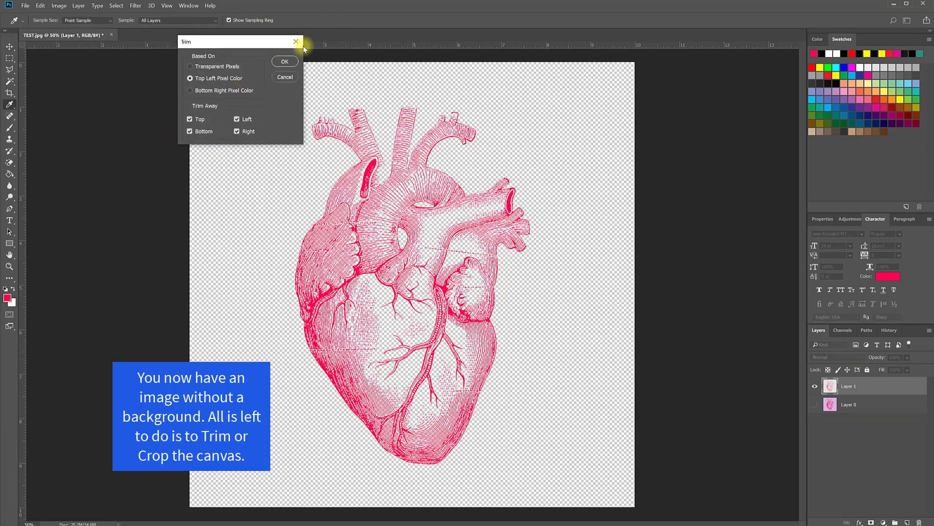
{"action": "left_click", "coordinate": [285, 62]}
{"action": "key", "text": "v"}
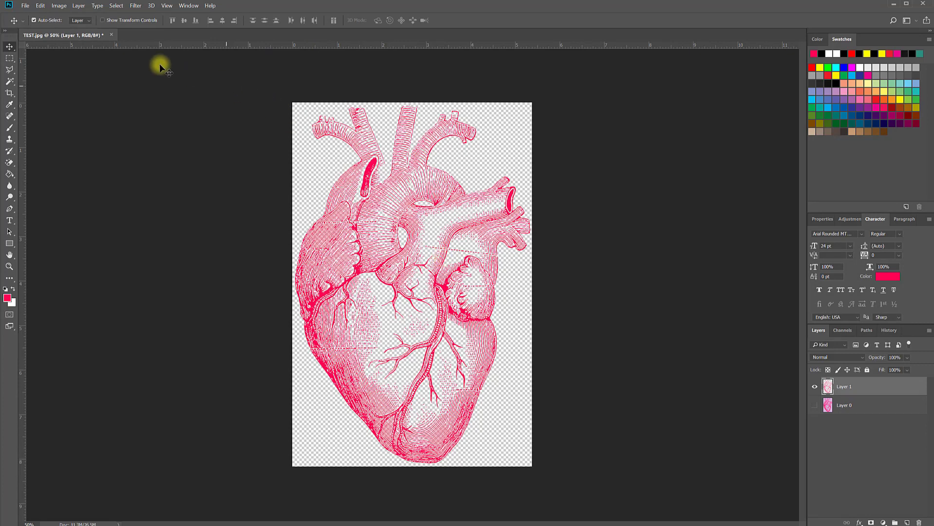
Undo the trim, then crop the left and top edges in tightly around the heart
{"action": "left_click", "coordinate": [40, 6]}
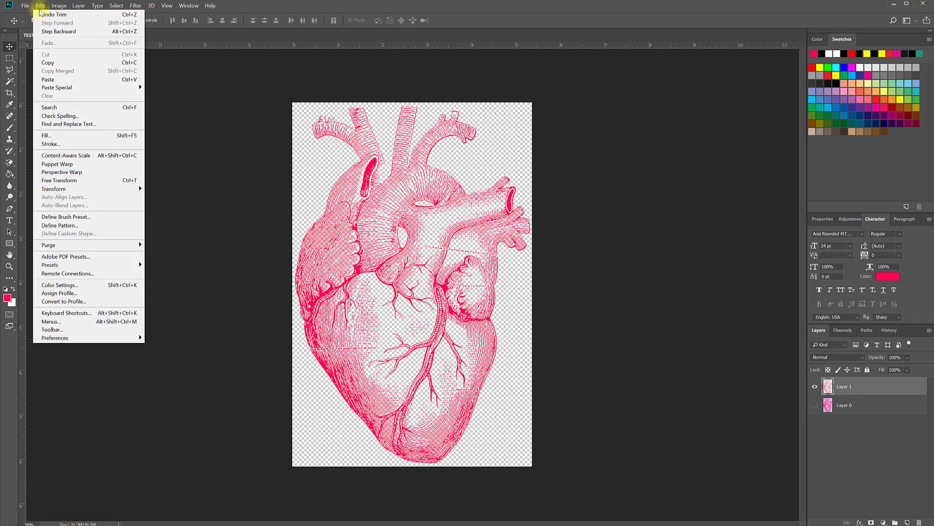
{"action": "left_click", "coordinate": [40, 14]}
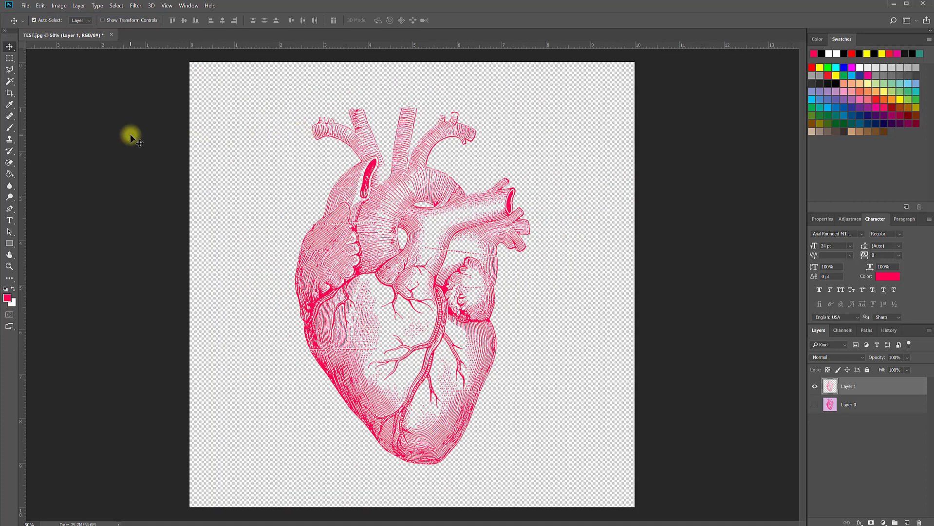
{"action": "left_click", "coordinate": [11, 94]}
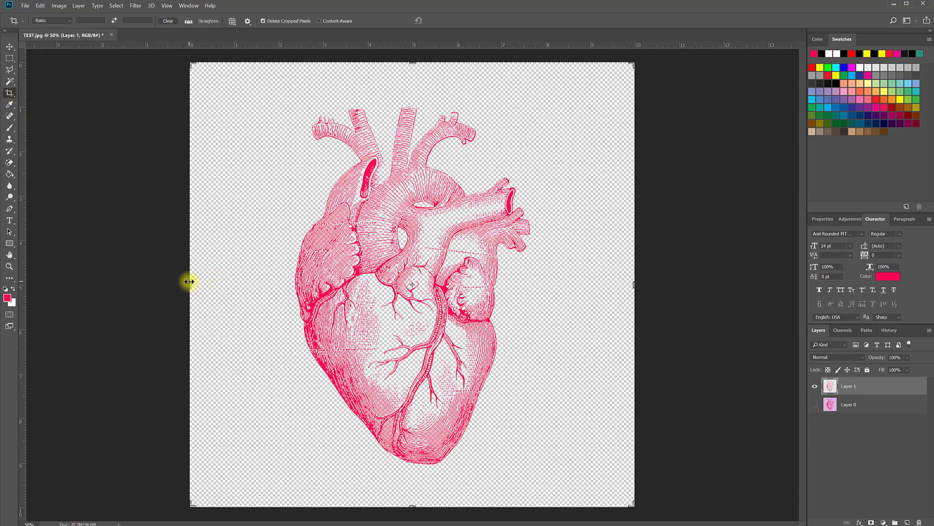
{"action": "left_click_drag", "start_coordinate": [193, 285], "coordinate": [243, 282]}
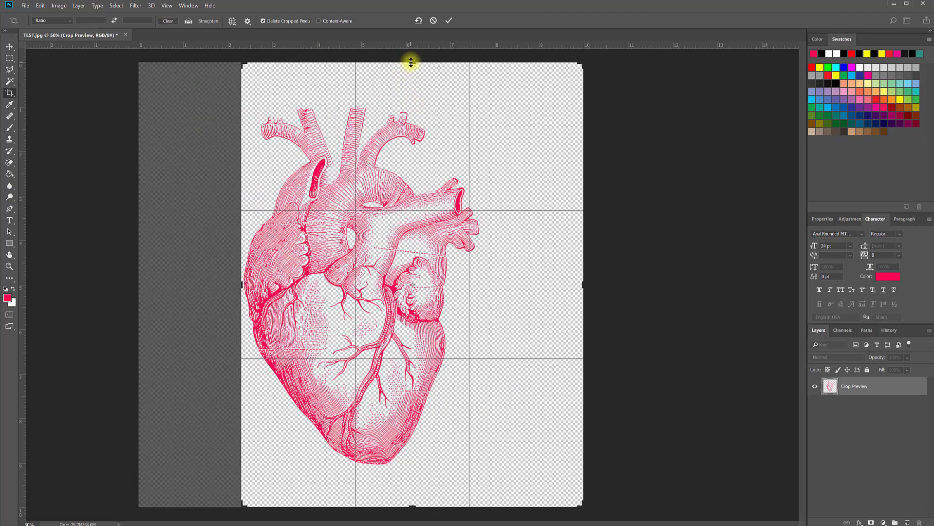
{"action": "left_click_drag", "start_coordinate": [411, 62], "coordinate": [411, 84]}
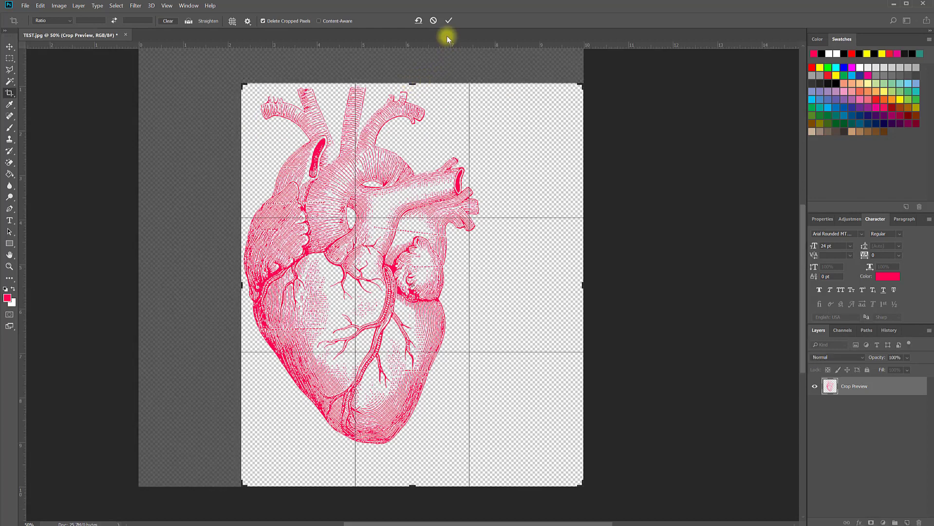
{"action": "key", "text": "Return"}
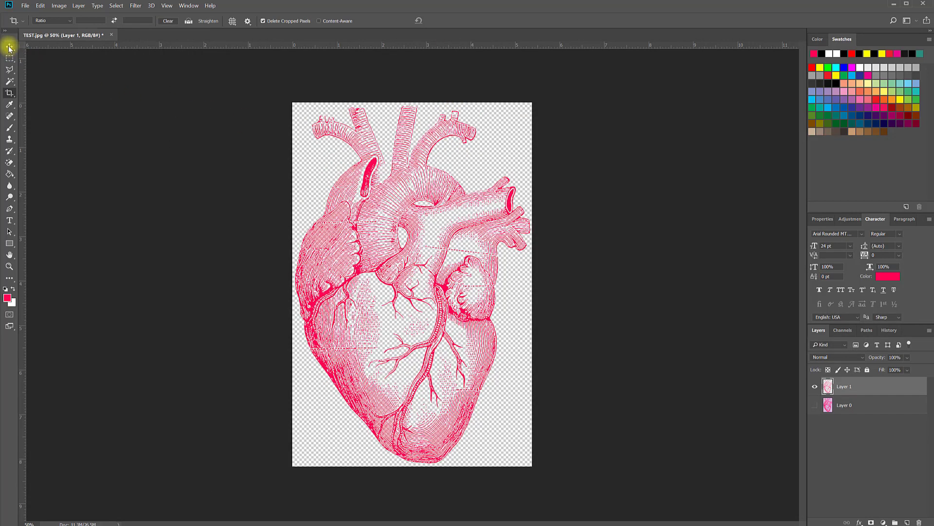
{"action": "left_click", "coordinate": [9, 47]}
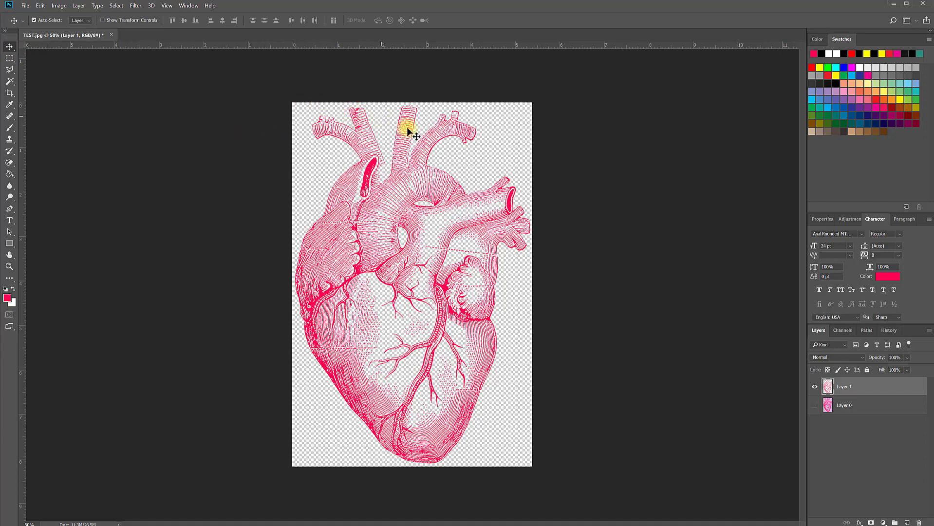
Open the Save As dialog and try PNG as the file format
{"action": "left_click", "coordinate": [24, 6]}
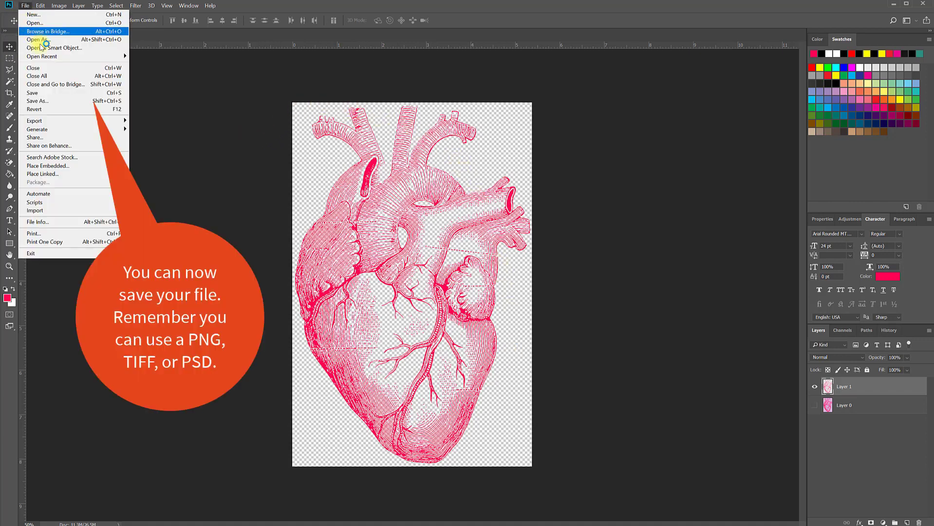
{"action": "left_click", "coordinate": [54, 102]}
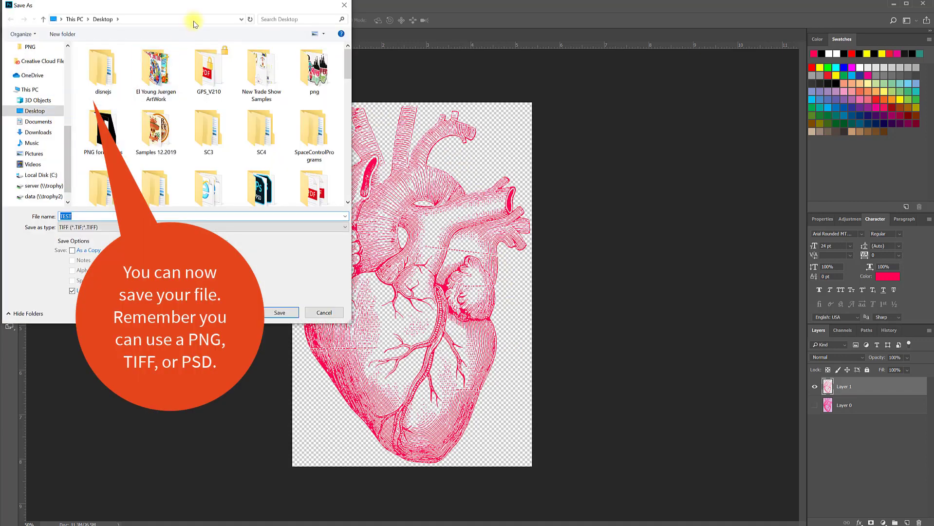
{"action": "left_click_drag", "start_coordinate": [198, 5], "coordinate": [241, 54]}
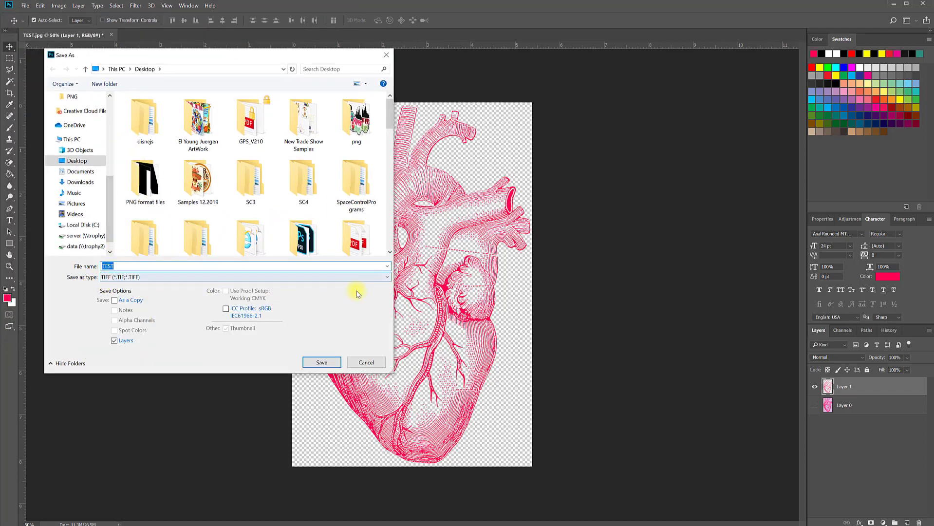
{"action": "left_click", "coordinate": [383, 277]}
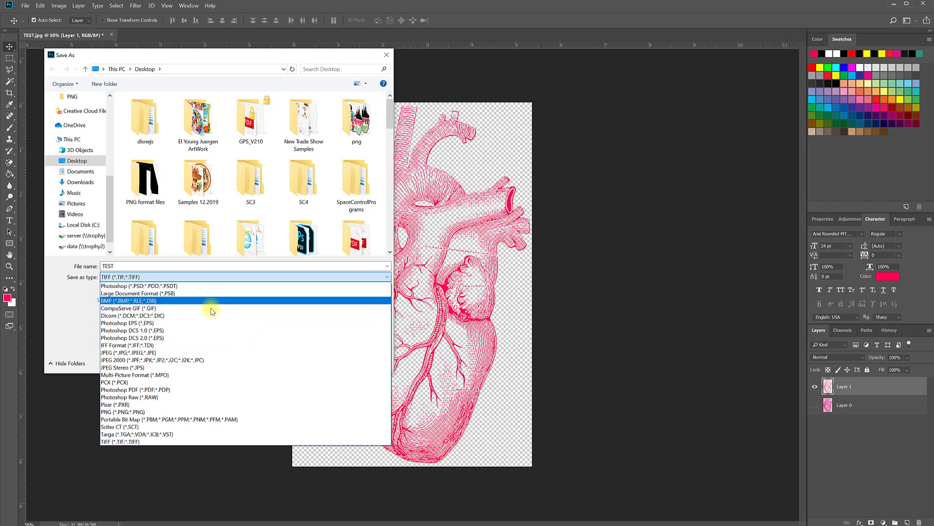
{"action": "left_click", "coordinate": [151, 413]}
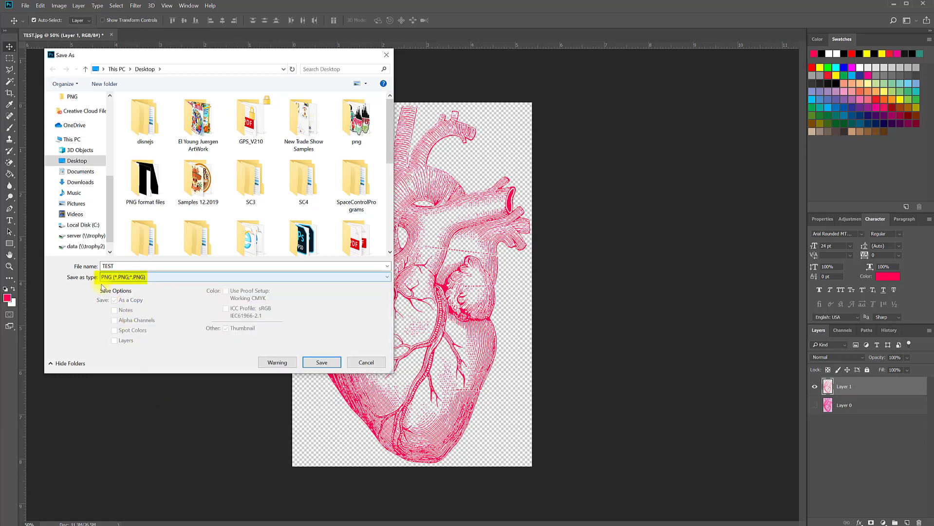
Switch the format to TIFF and save TEST.tif with transparency kept
{"action": "left_click", "coordinate": [373, 279]}
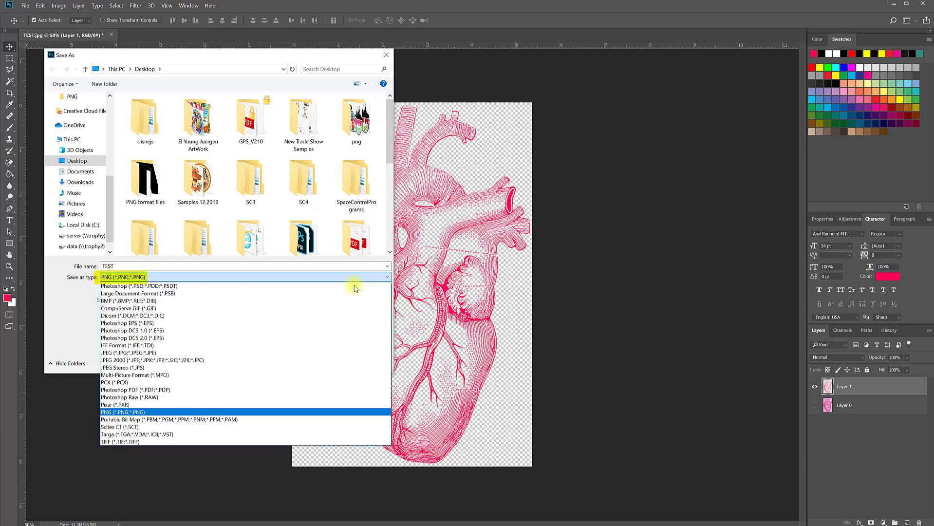
{"action": "left_click", "coordinate": [143, 286]}
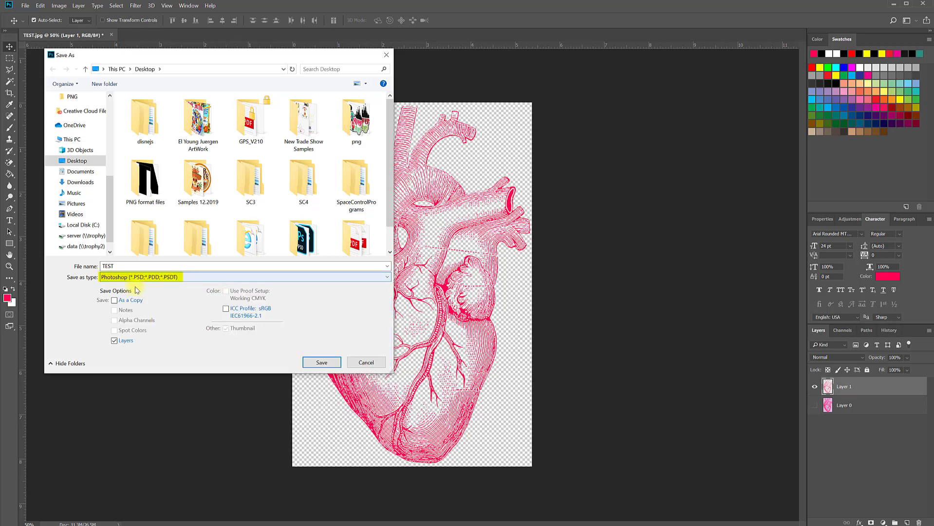
{"action": "left_click", "coordinate": [358, 281]}
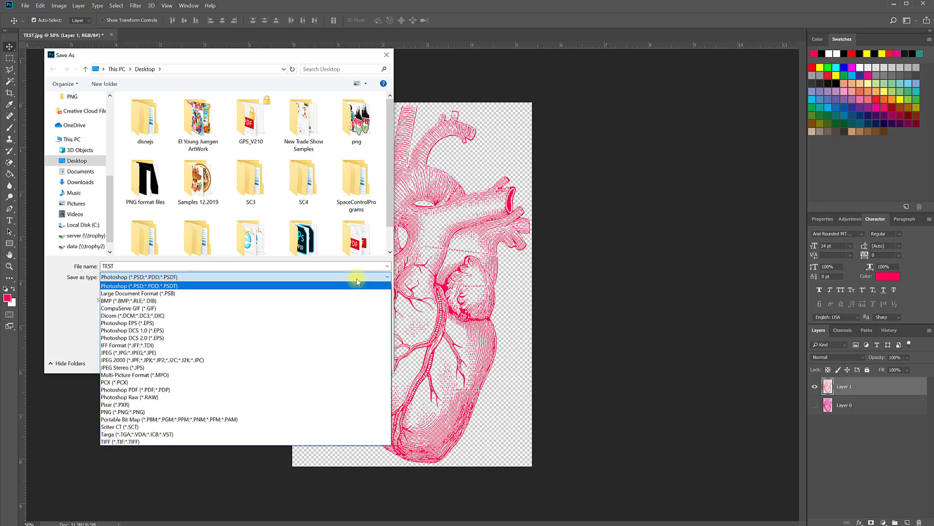
{"action": "left_click", "coordinate": [165, 442]}
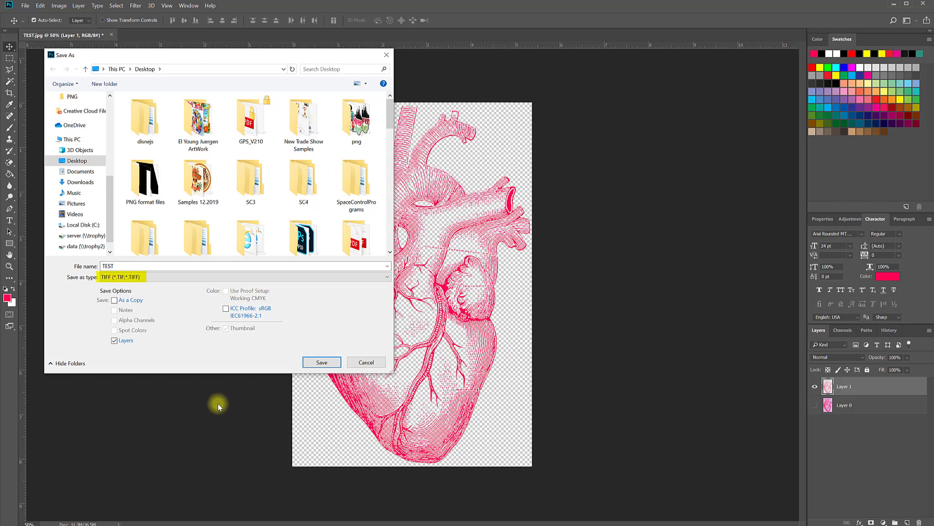
{"action": "left_click", "coordinate": [319, 363]}
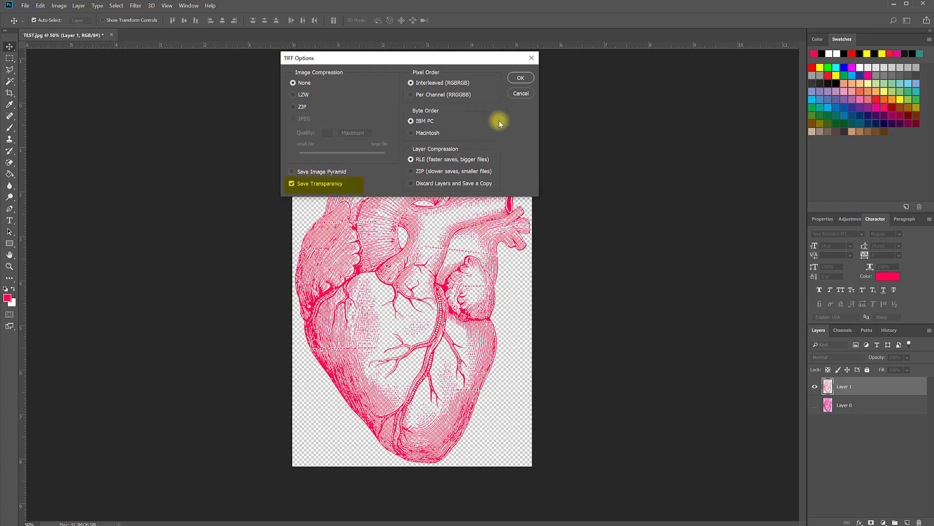
{"action": "left_click", "coordinate": [519, 79]}
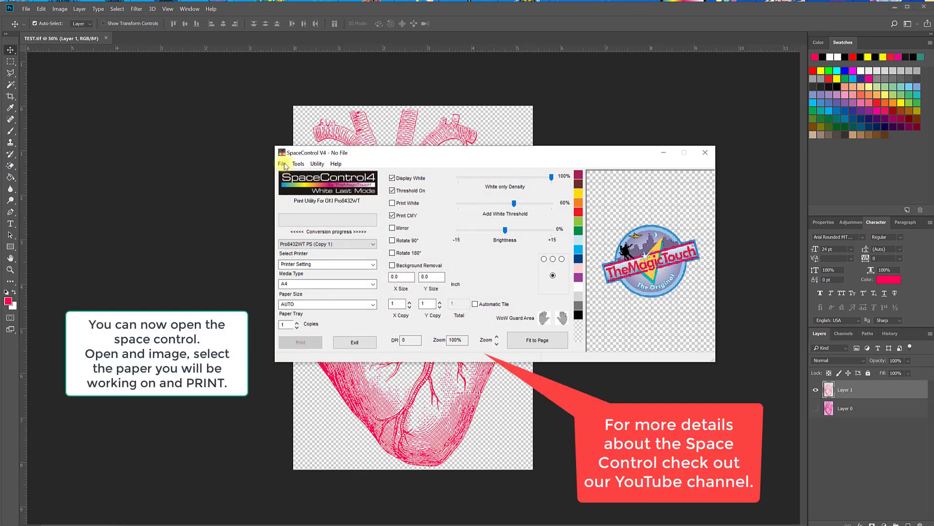
Open TEST.tif from the Desktop in SpaceControl V4
{"action": "left_click", "coordinate": [282, 163]}
{"action": "left_click", "coordinate": [300, 173]}
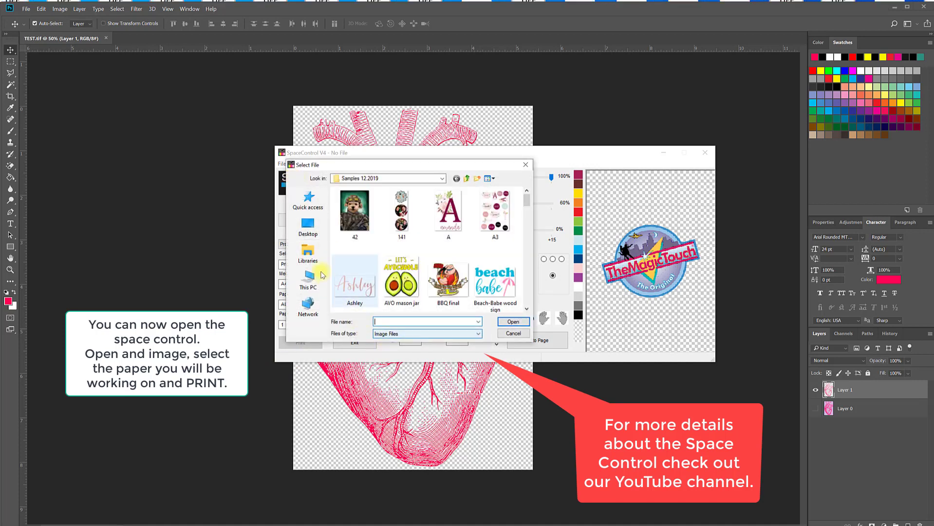
{"action": "left_click", "coordinate": [305, 232]}
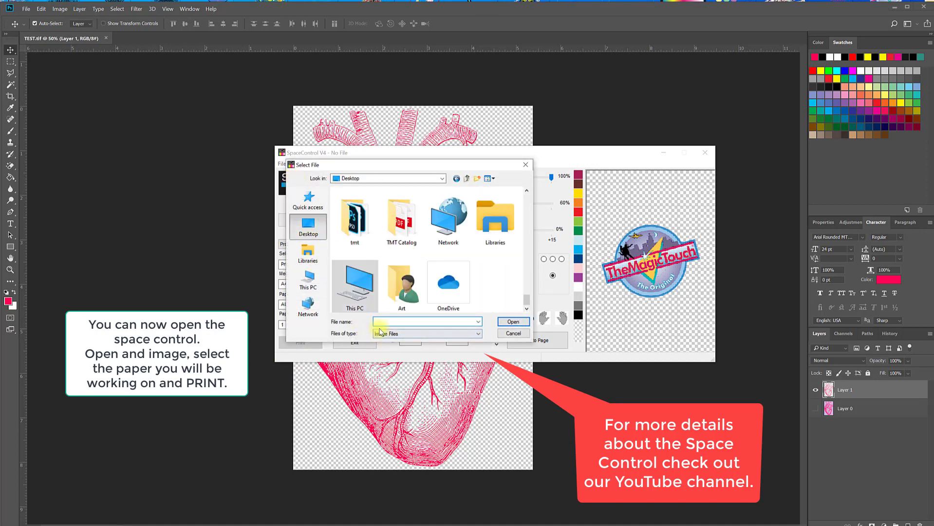
{"action": "type", "text": "test"}
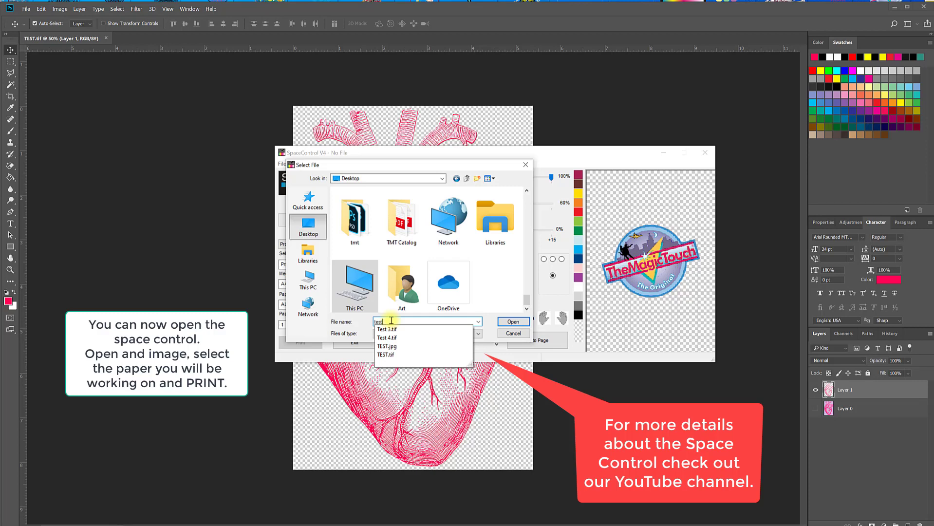
{"action": "left_click", "coordinate": [393, 356]}
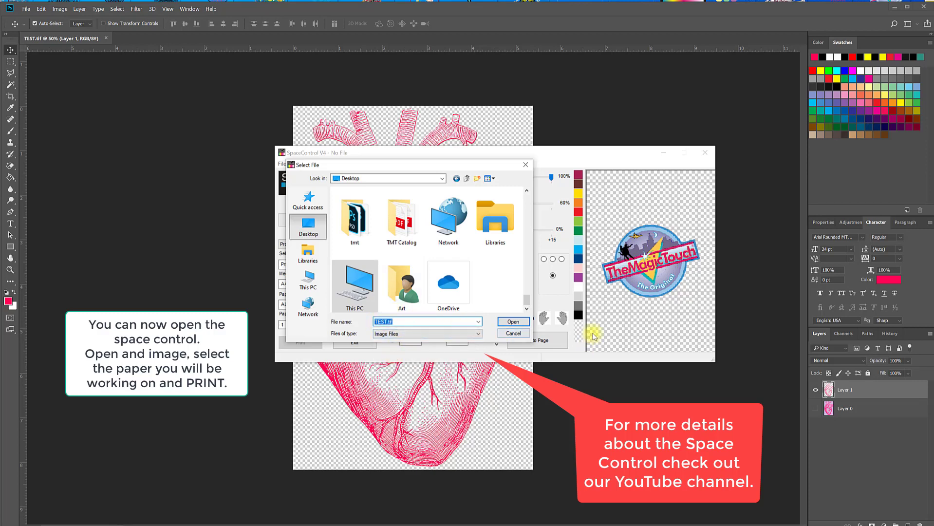
{"action": "left_click", "coordinate": [513, 322]}
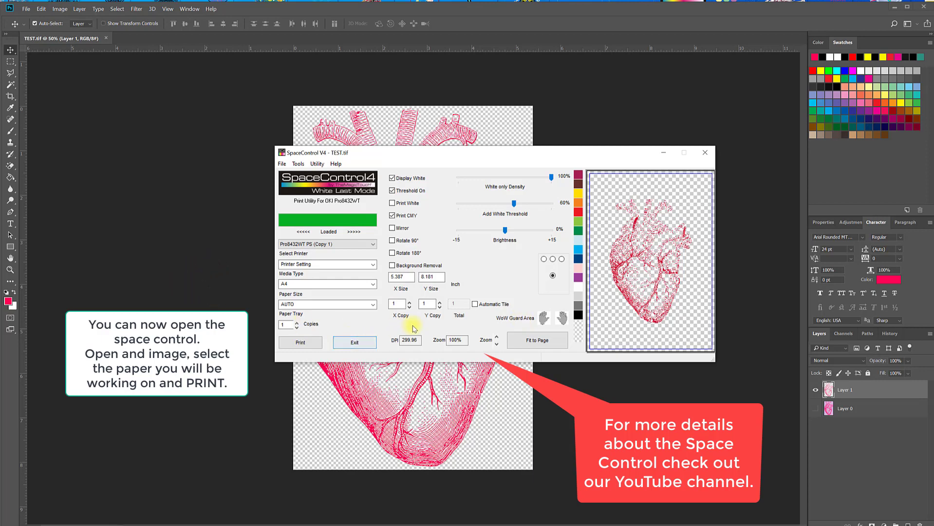
{"action": "left_click", "coordinate": [539, 340]}
{"action": "left_click", "coordinate": [539, 340]}
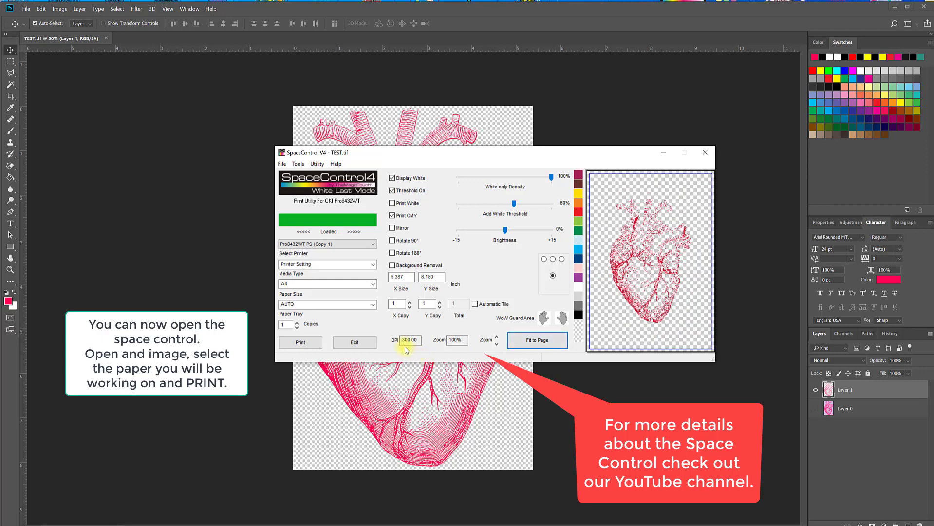